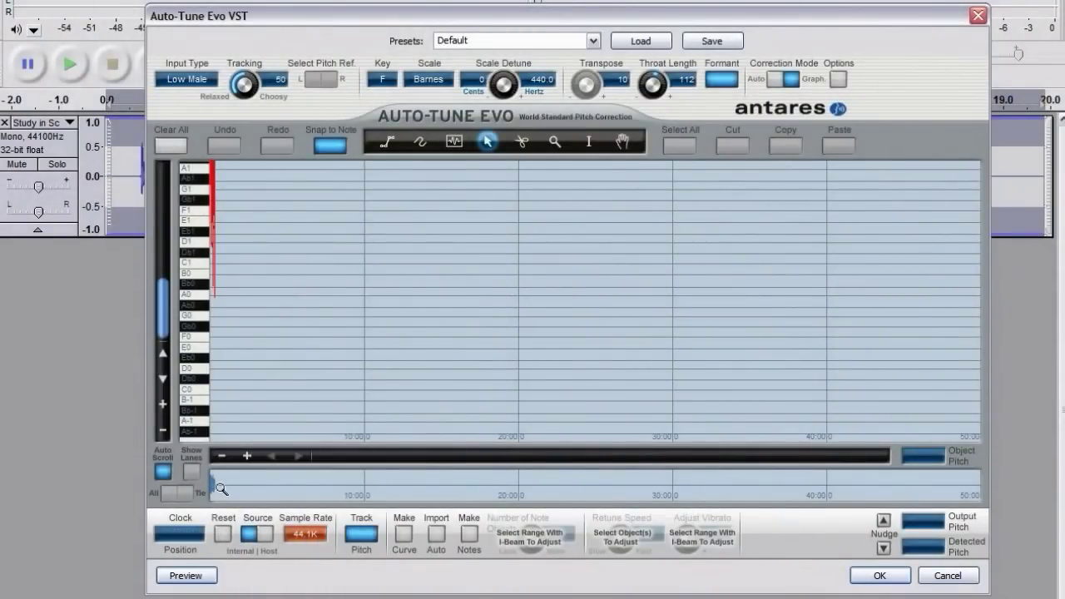
- Show the whole track, then zoom the pitch graph to the first 25 seconds
click(182, 492)
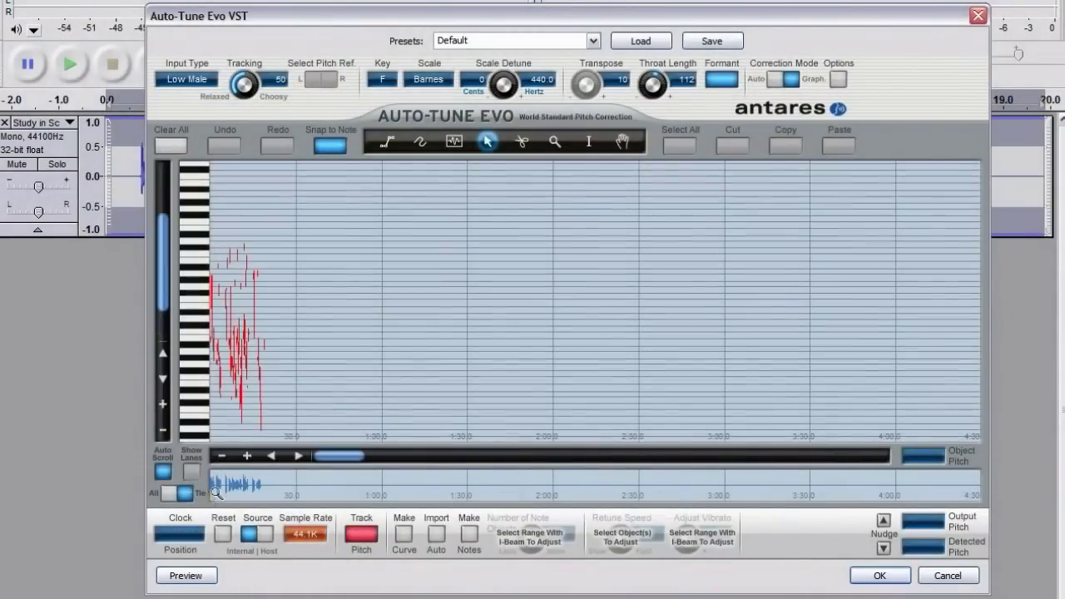
click(278, 487)
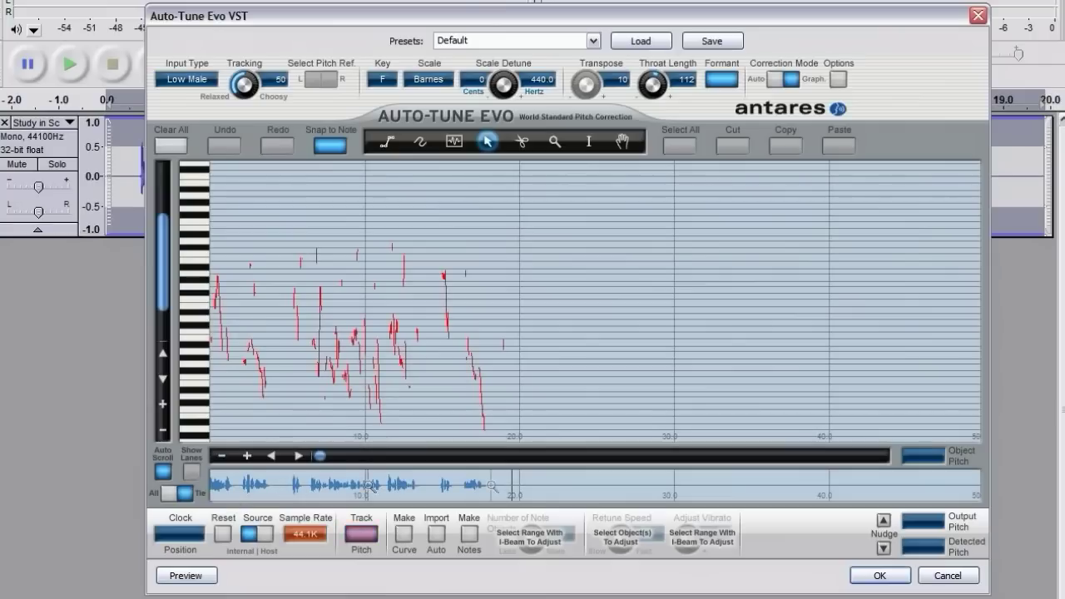
click(215, 490)
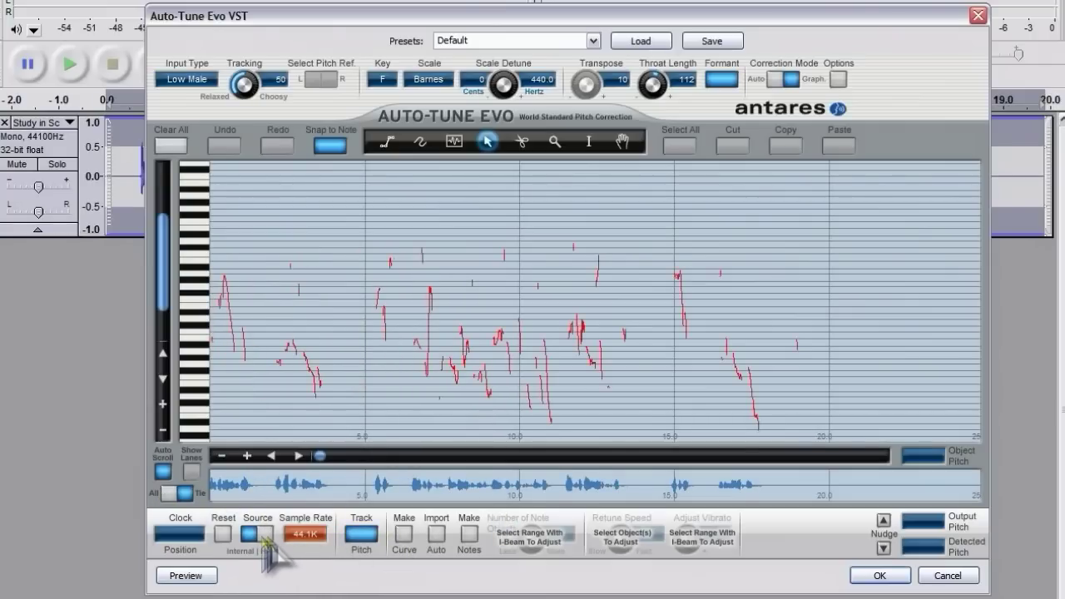
- Re-track the vocal's pitch from a set graph position, then start previewing the audio
click(355, 540)
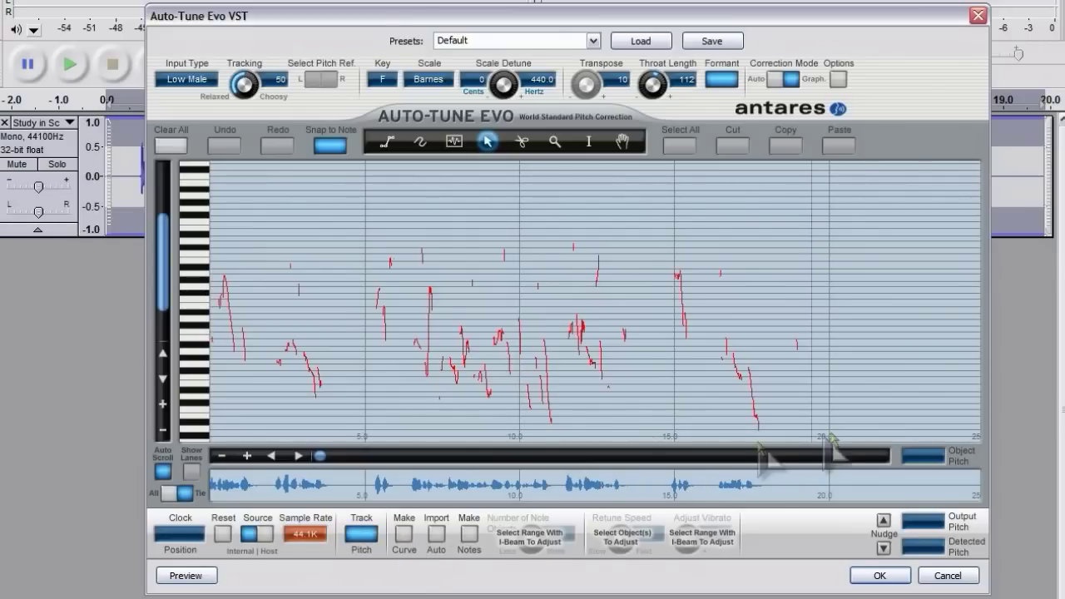
click(598, 420)
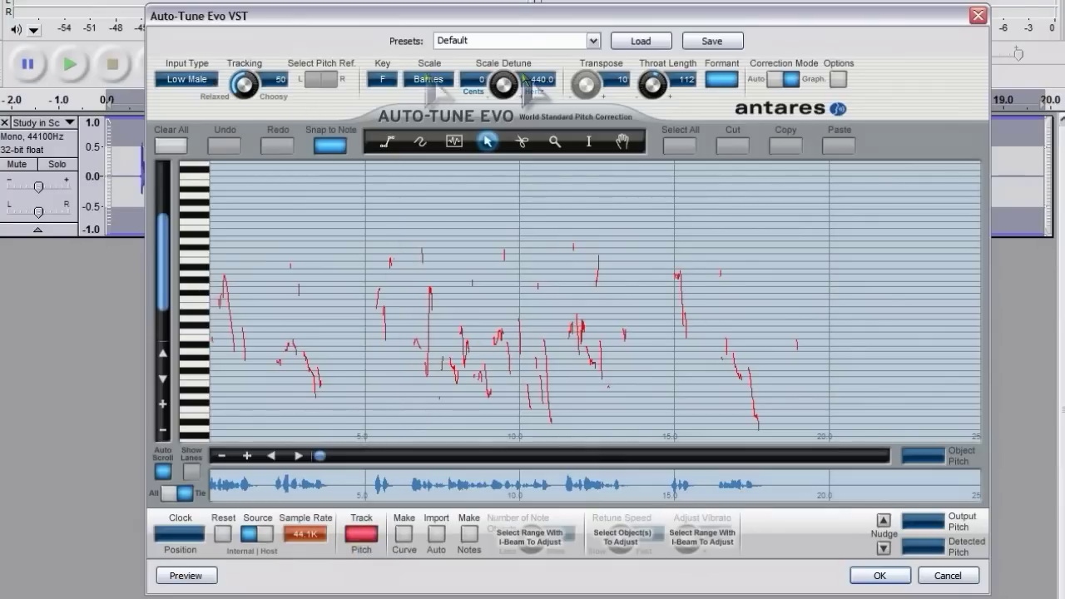
click(360, 535)
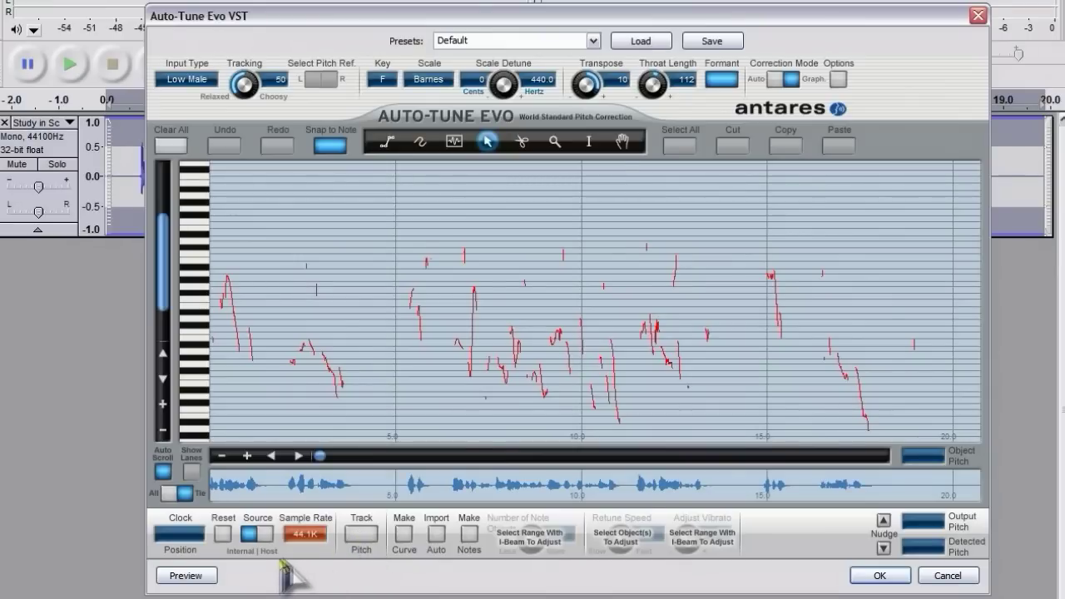
click(200, 576)
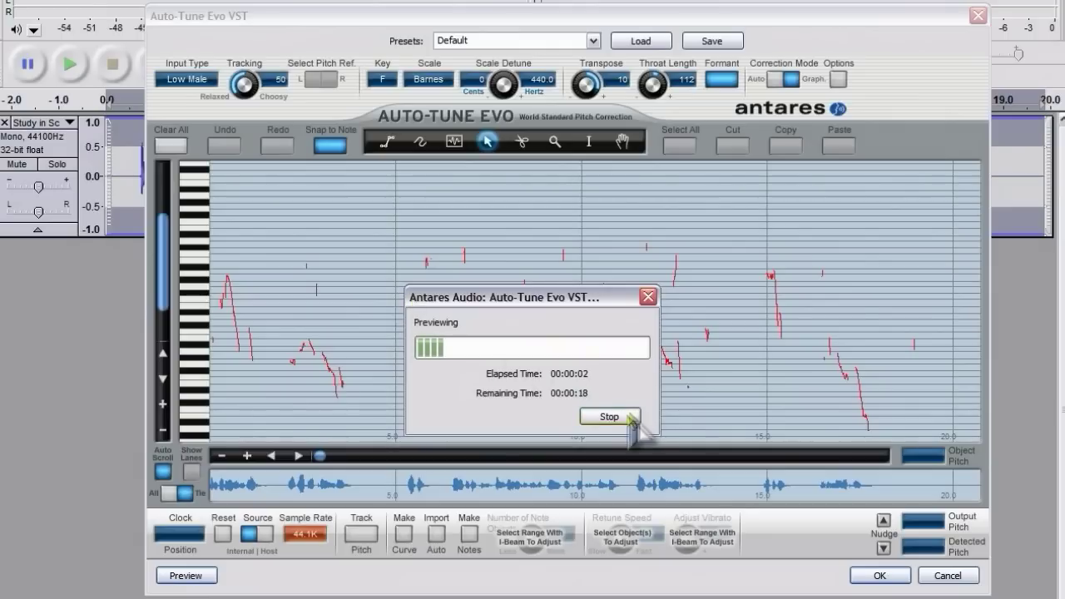
- Stop the preview and scroll the graph back to the start
click(626, 421)
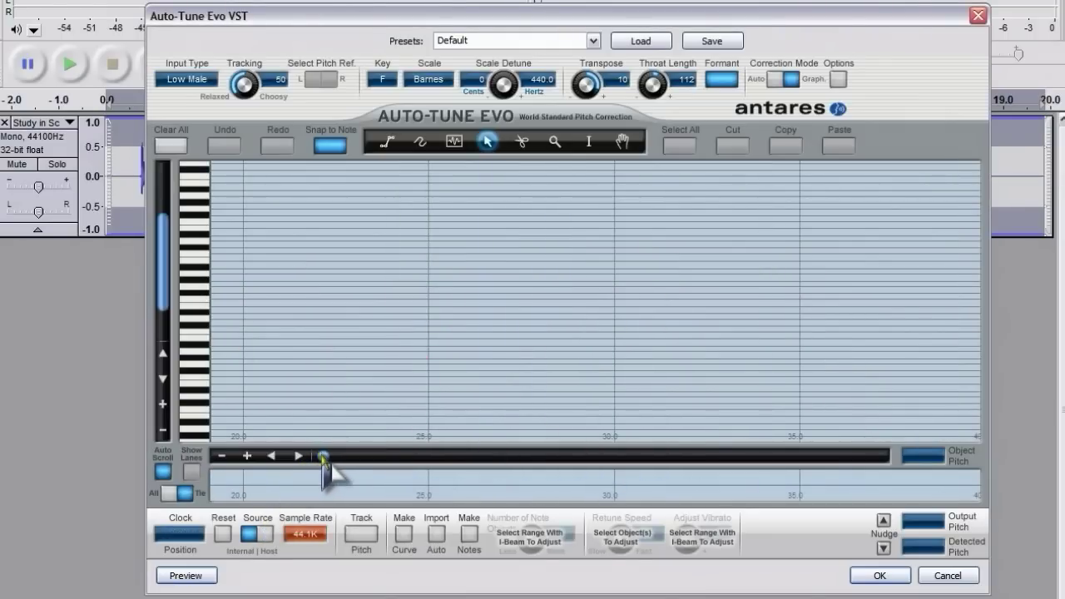
drag(322, 456, 319, 458)
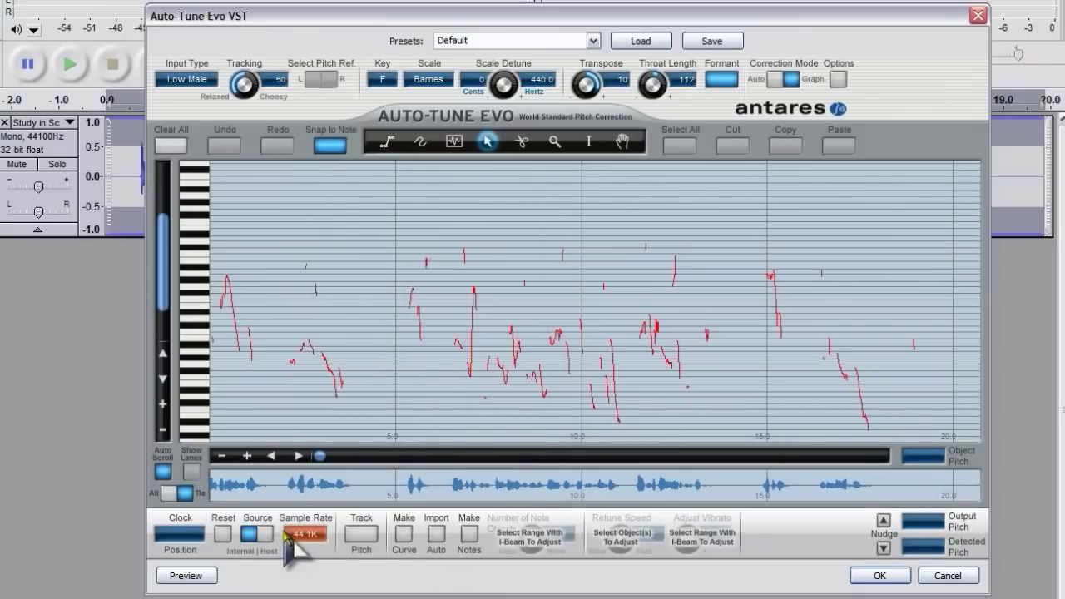
click(385, 142)
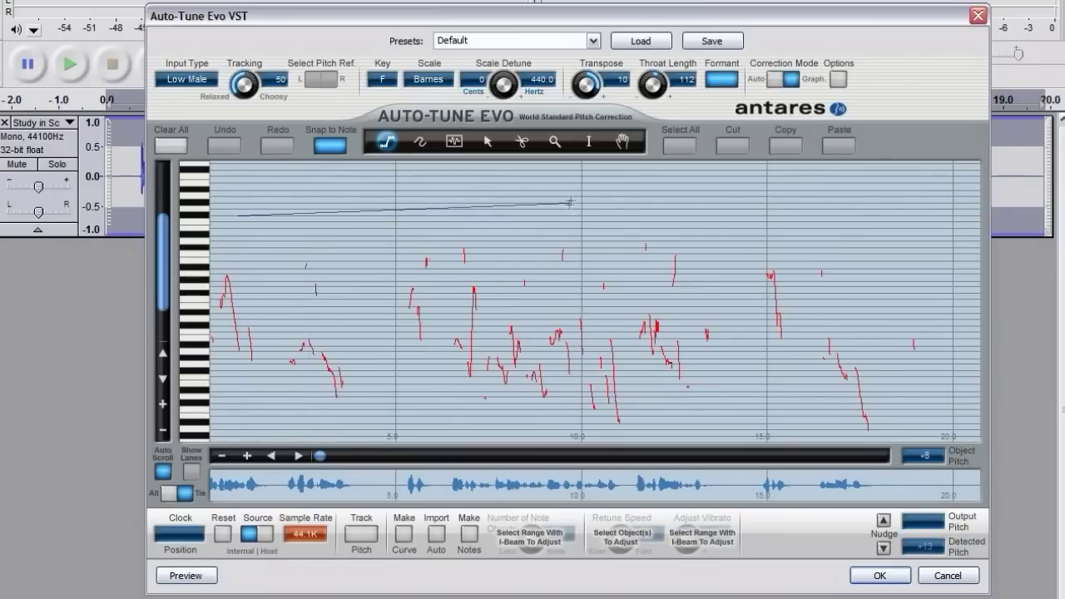
click(656, 334)
scroll(403, 200, up, 3)
scroll(422, 198, up, 2)
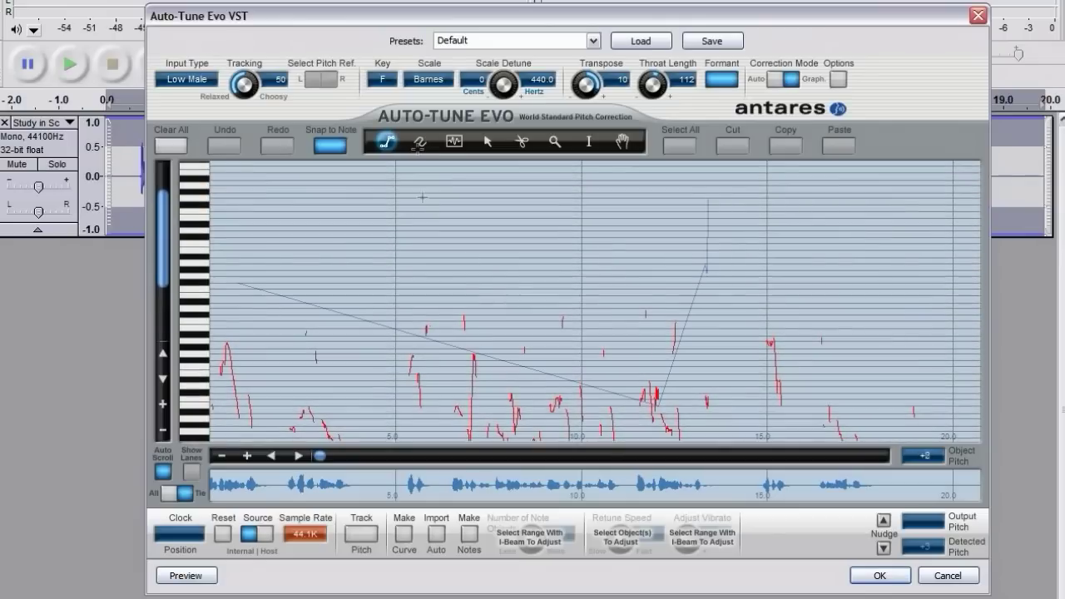
scroll(446, 344, up, 2)
click(422, 144)
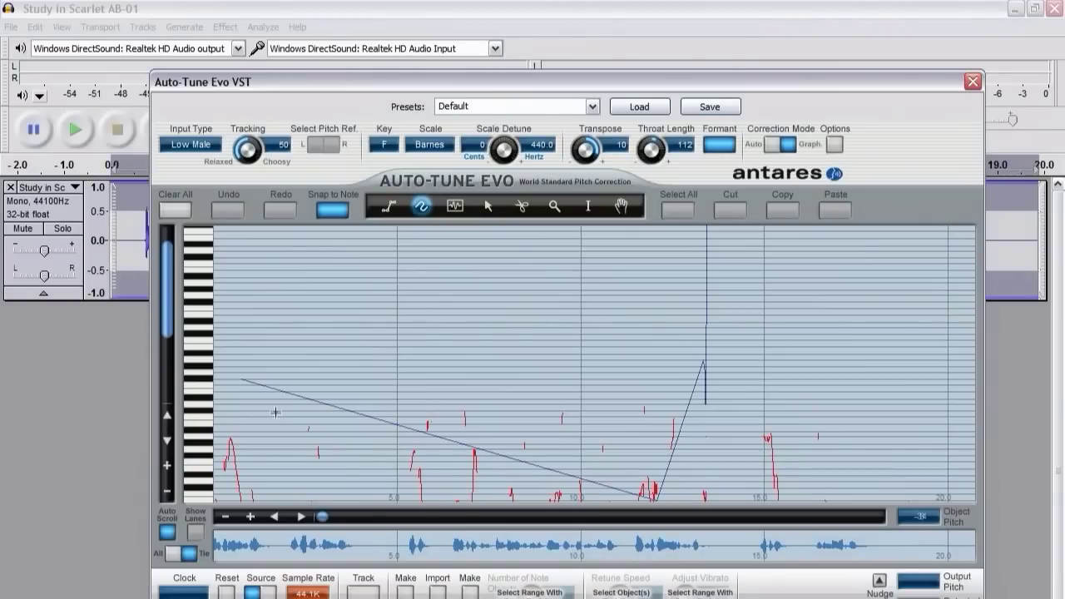
scroll(645, 449, down, 5)
scroll(299, 406, down, 3)
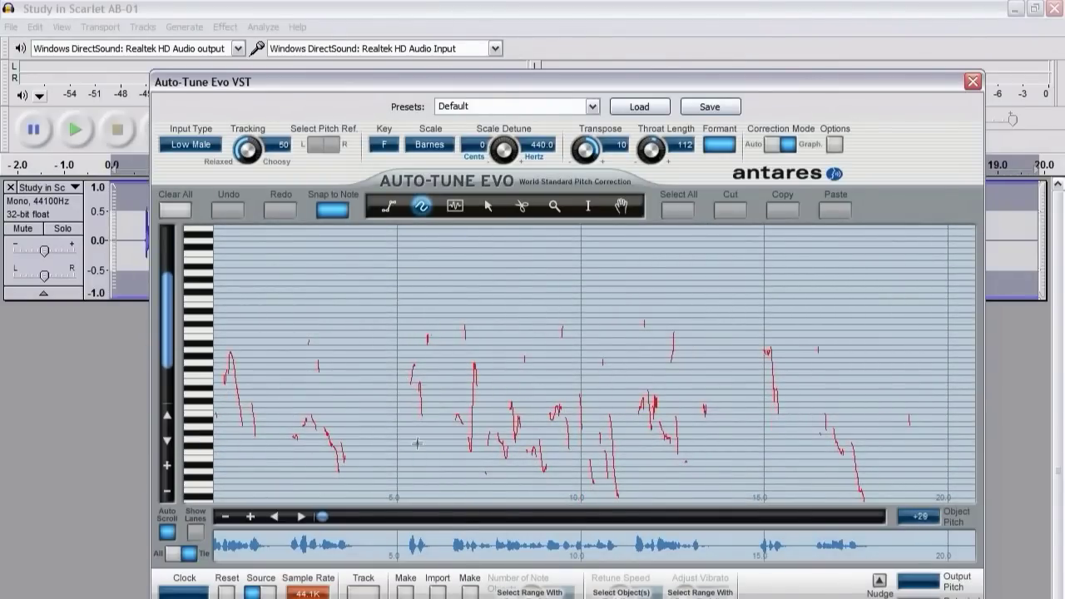
scroll(417, 443, down, 4)
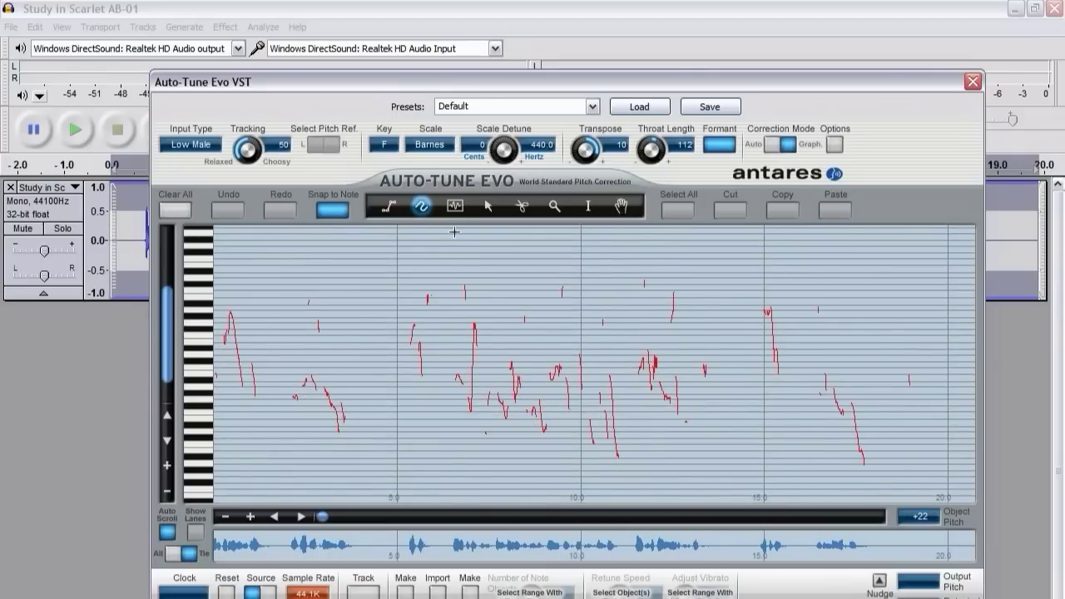
- Draw a straight target-pitch line across the first phrase, redrawing it once
click(456, 208)
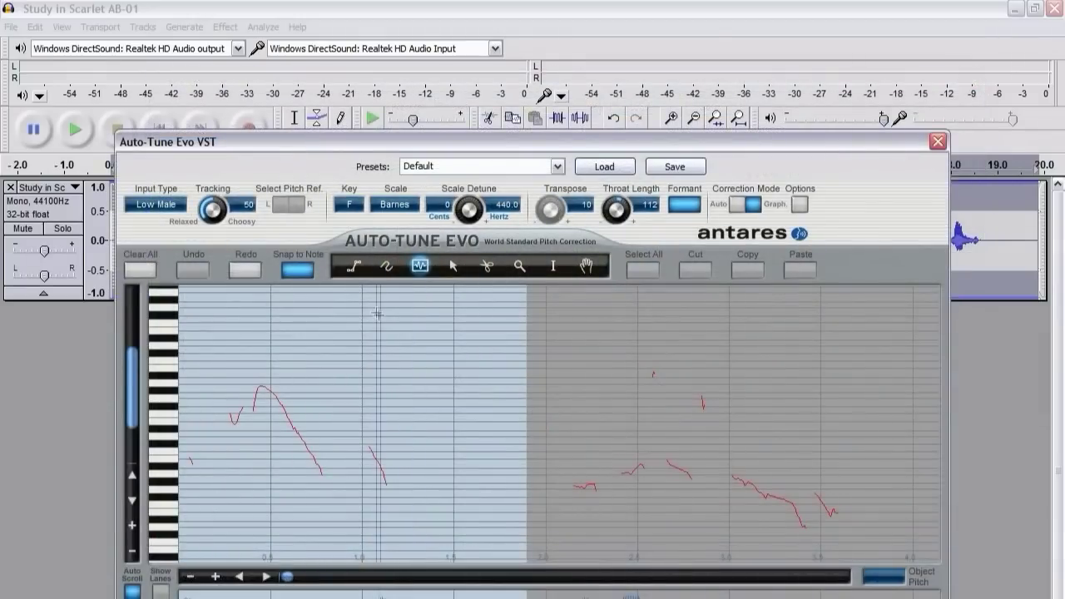
click(355, 268)
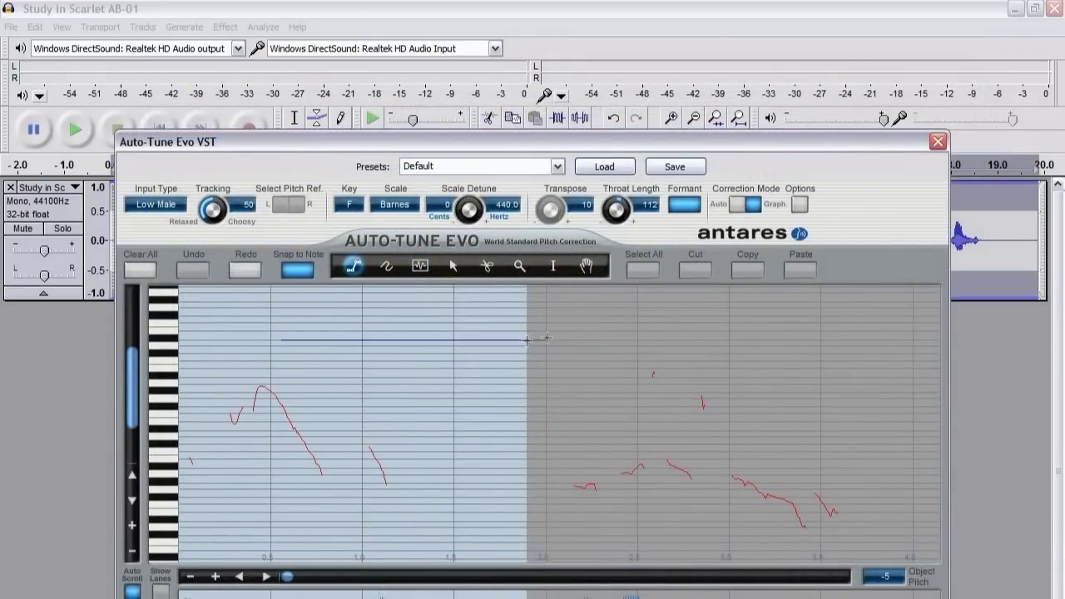
click(632, 340)
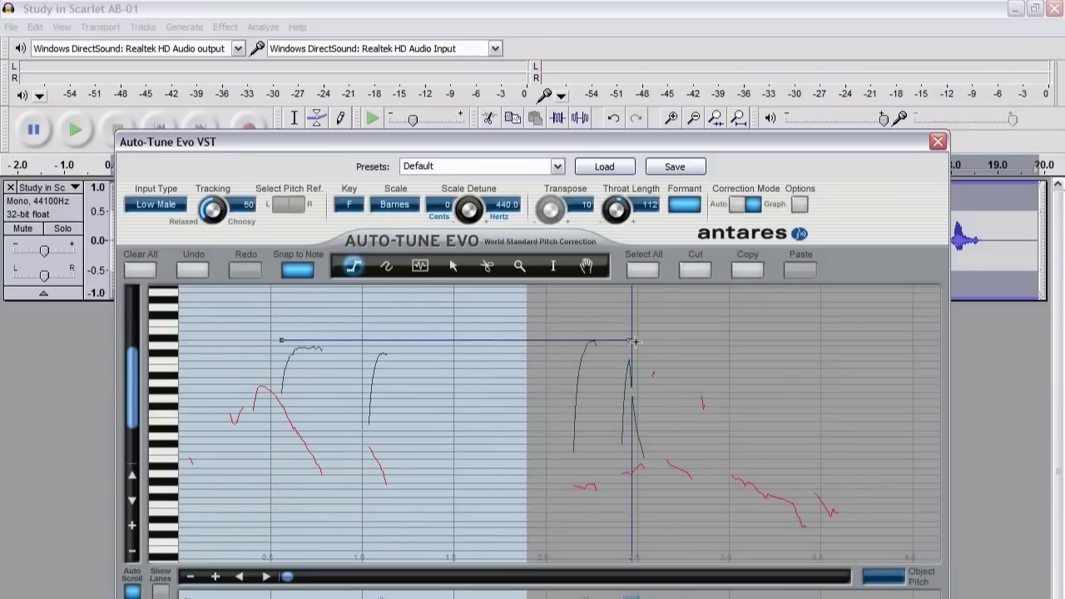
click(394, 275)
click(356, 266)
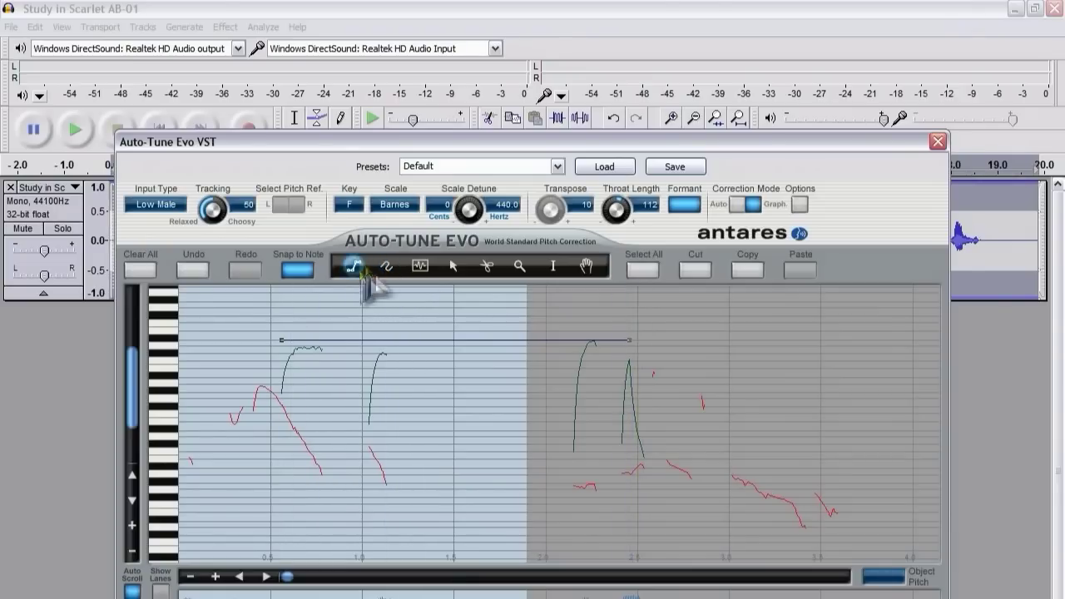
click(248, 308)
click(630, 309)
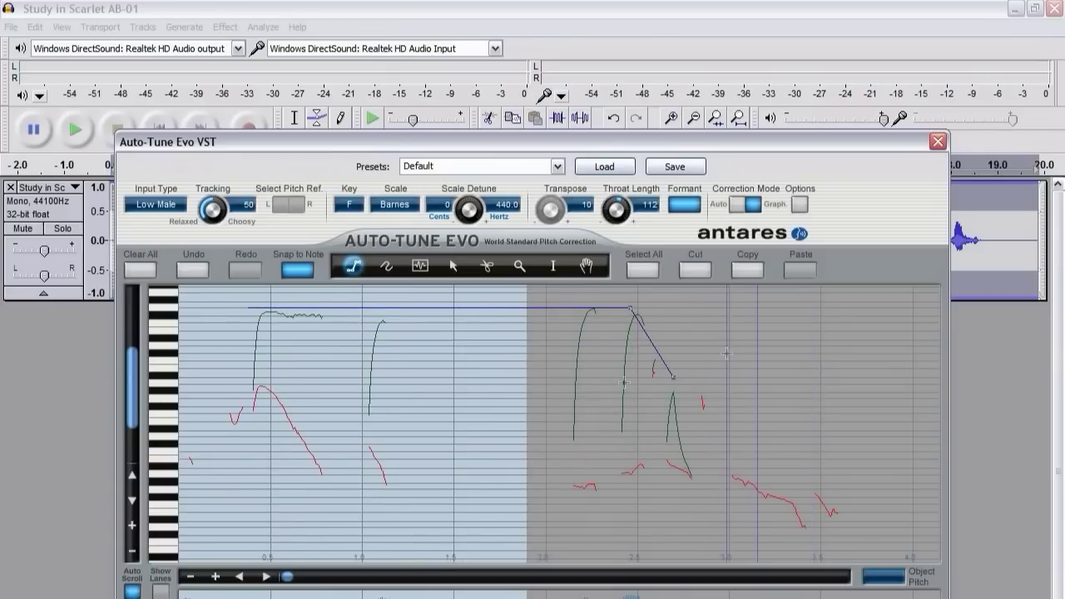
- Sketch a freehand correction curve from the phrase's start to its end
click(387, 270)
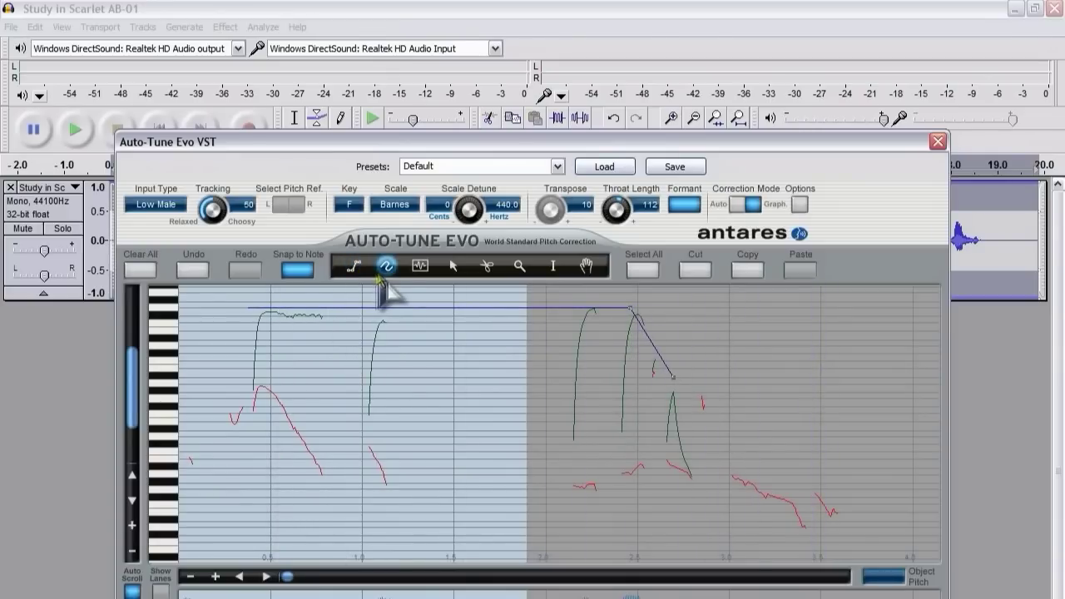
scroll(392, 285, up, 1)
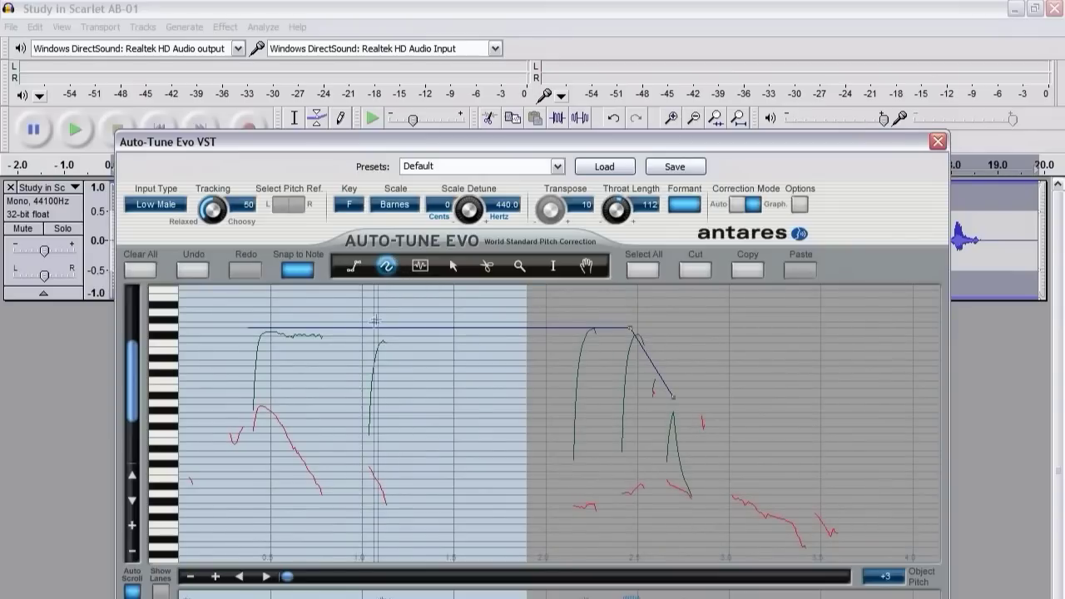
scroll(361, 387, up, 1)
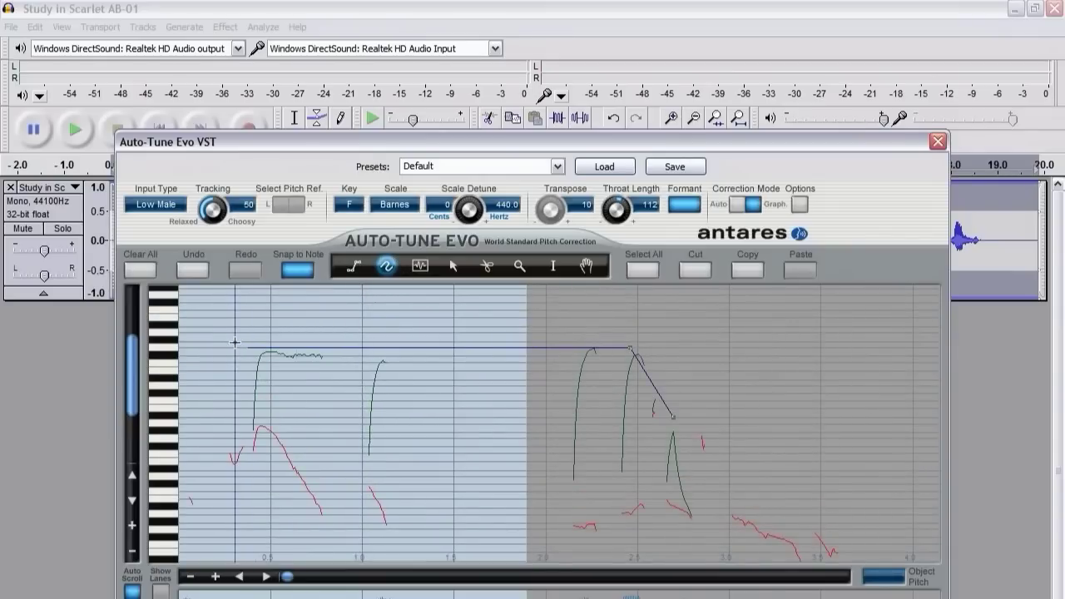
drag(731, 394, 786, 410)
scroll(748, 448, down, 2)
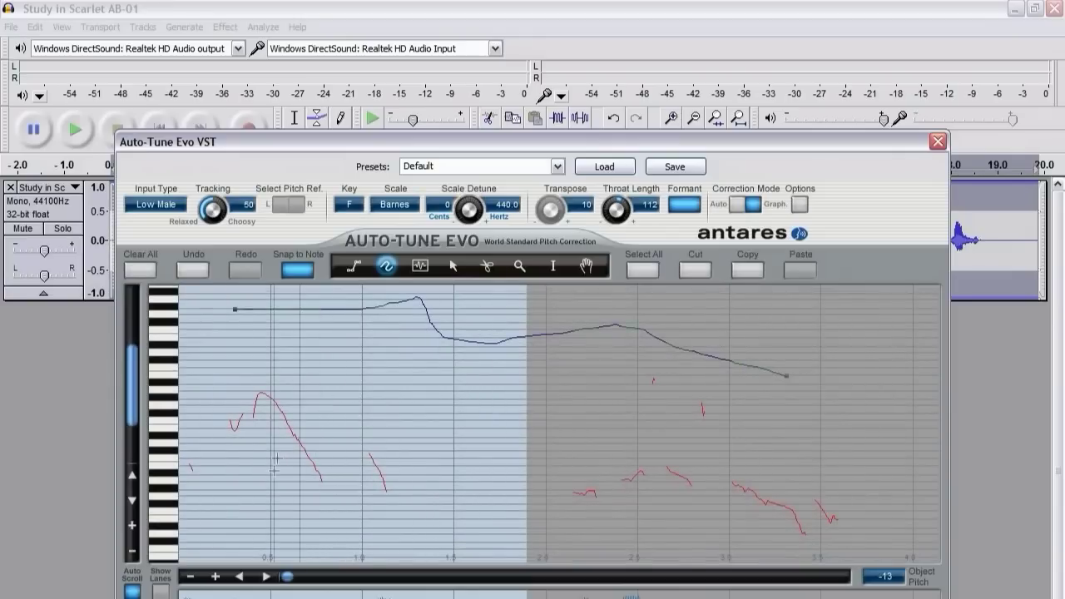
drag(266, 489, 341, 412)
drag(773, 433, 841, 417)
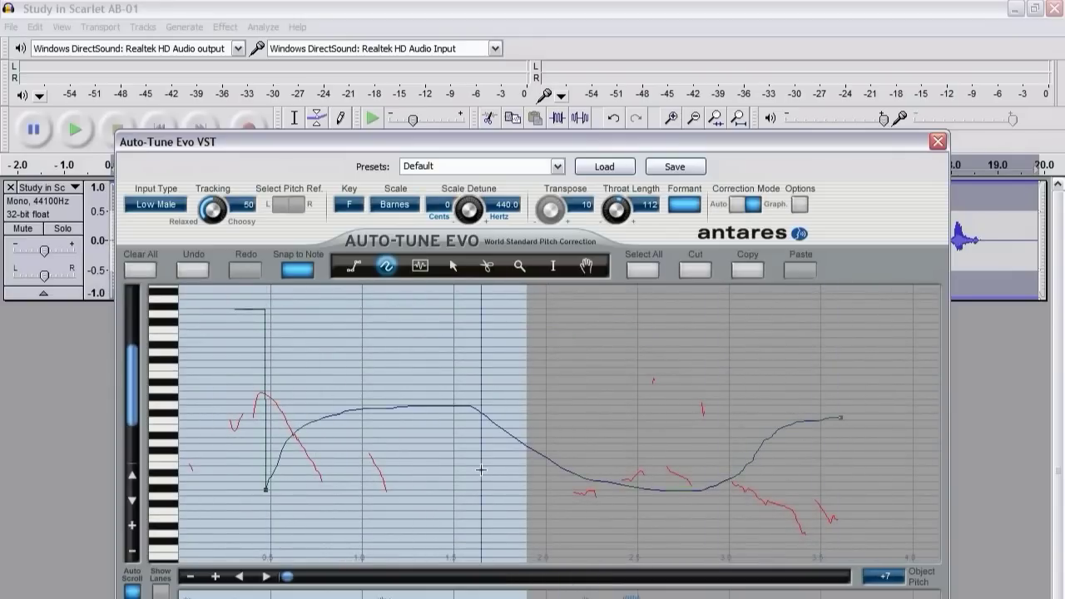
scroll(352, 468, down, 2)
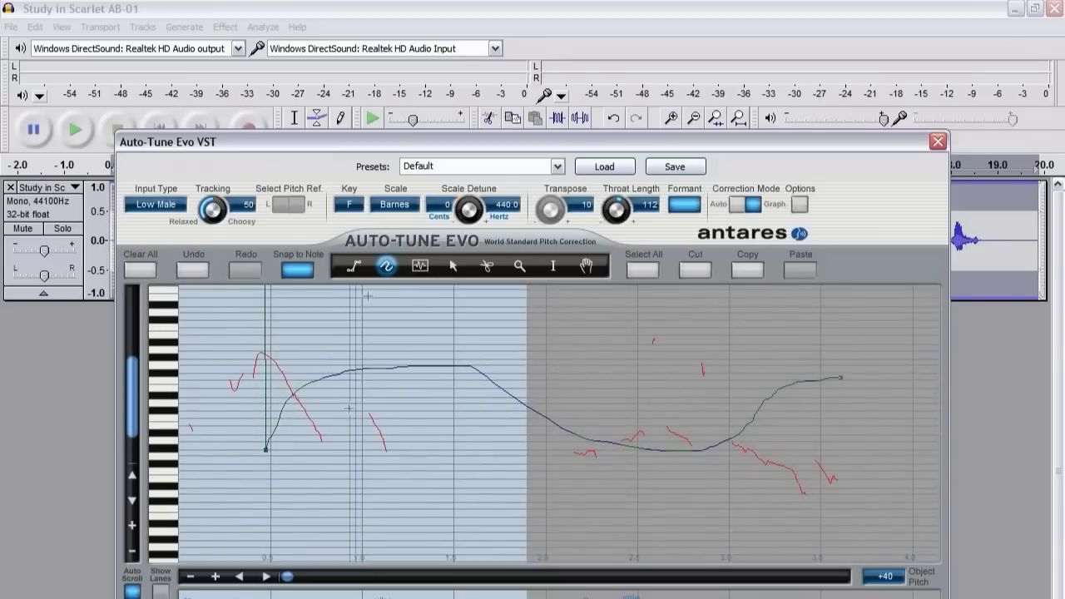
click(420, 265)
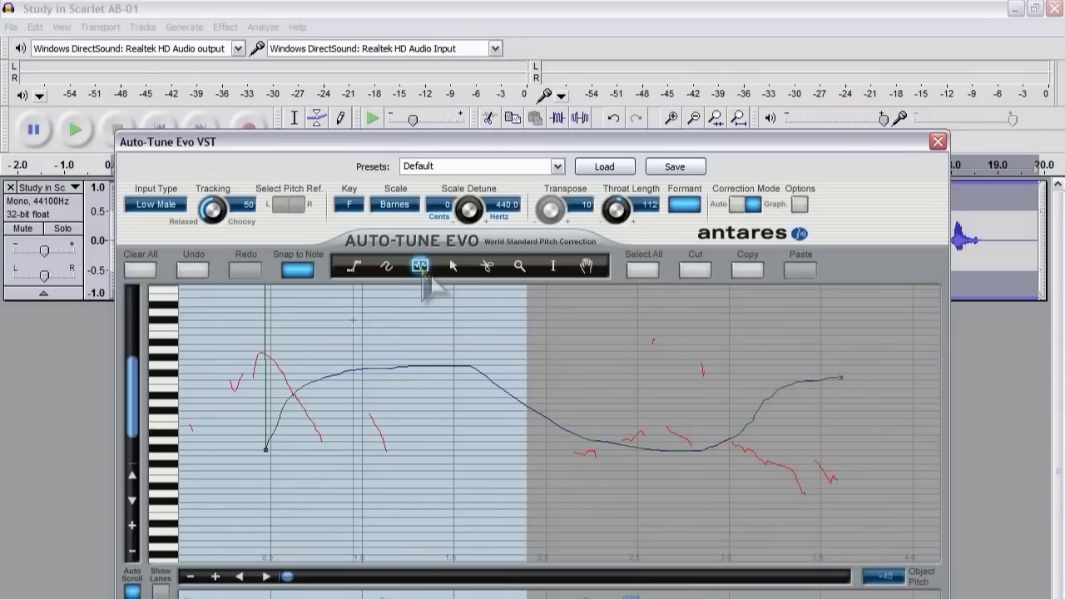
- Draw a horizontal correction note line, move it lower, then raise most of it higher
click(132, 552)
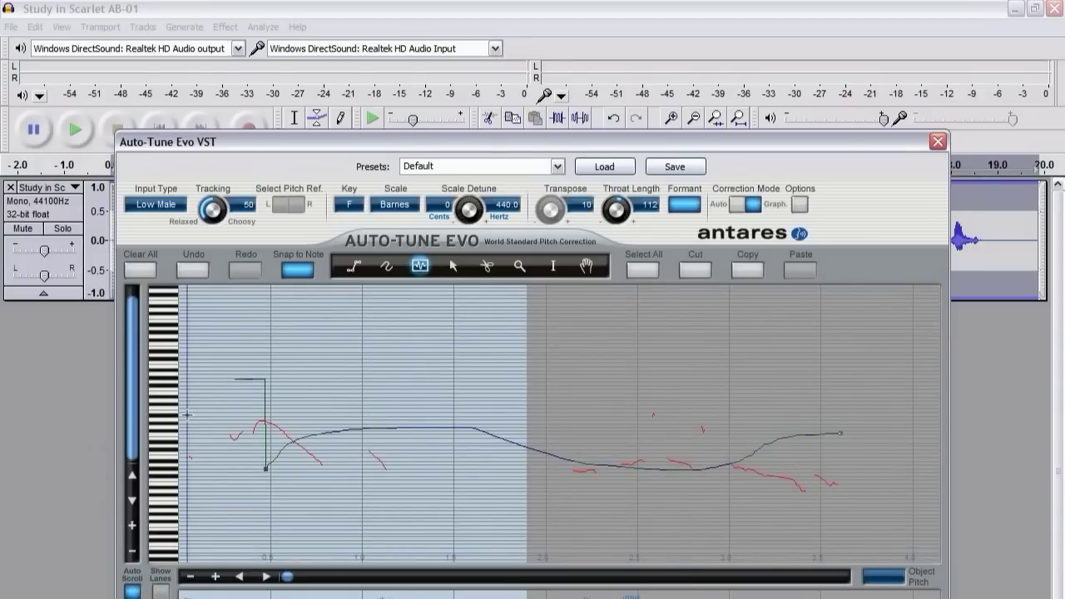
click(190, 576)
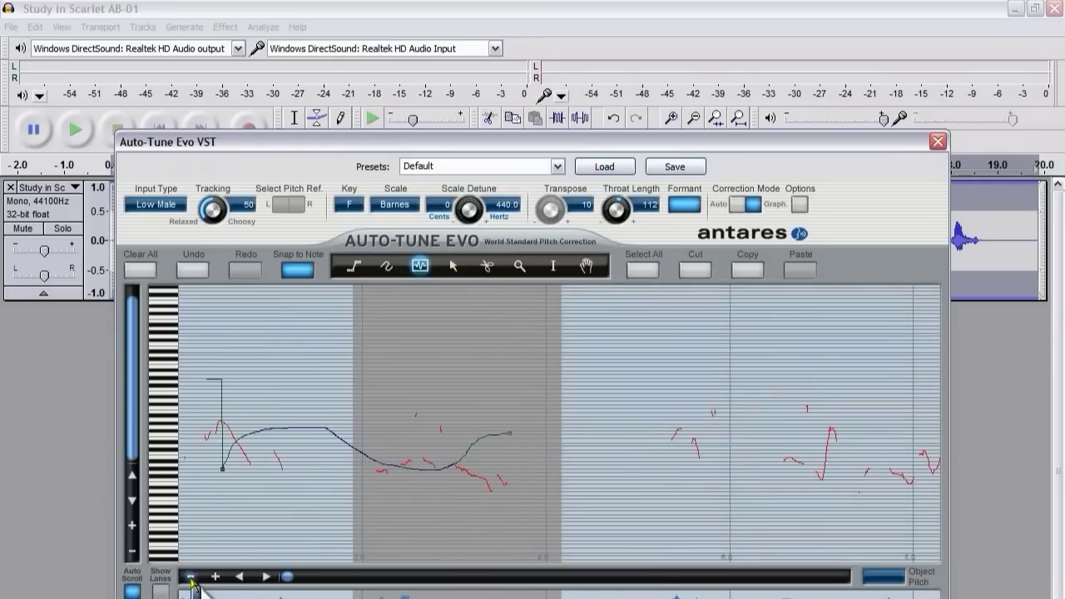
click(190, 576)
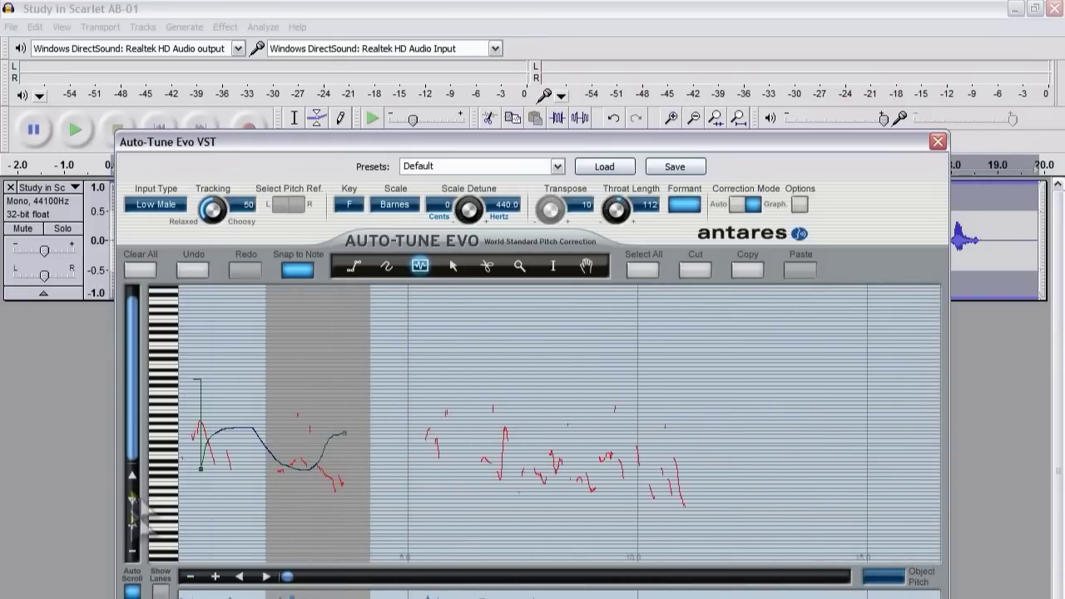
click(131, 525)
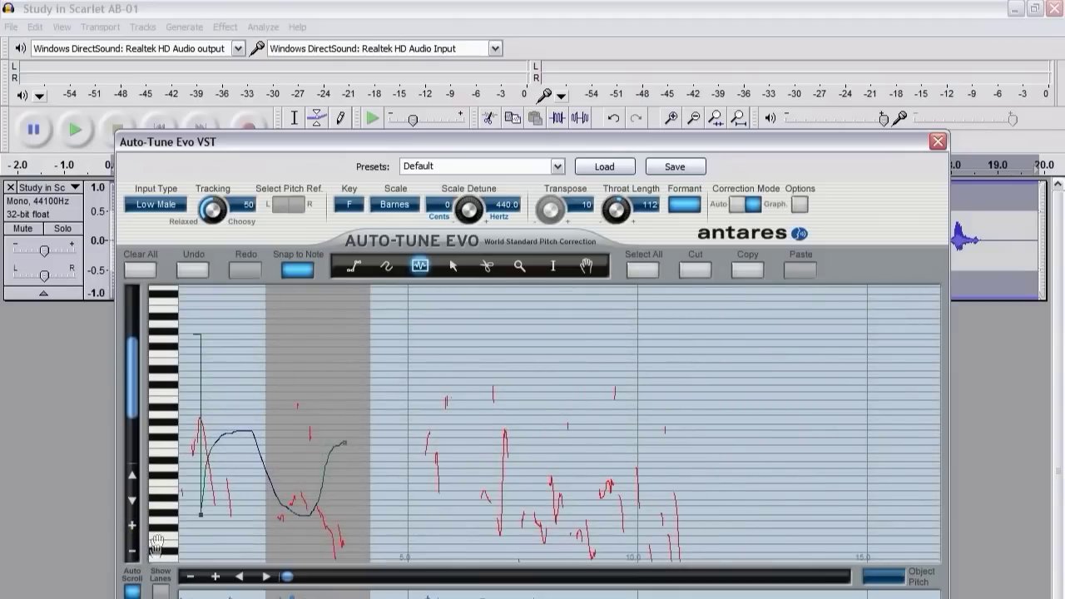
click(201, 414)
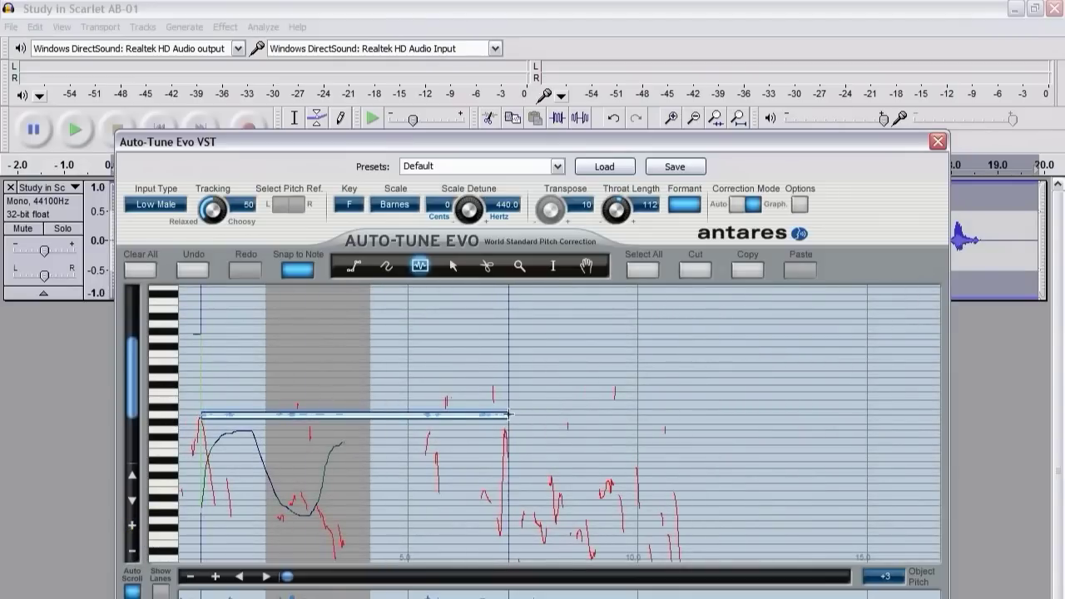
double_click(509, 414)
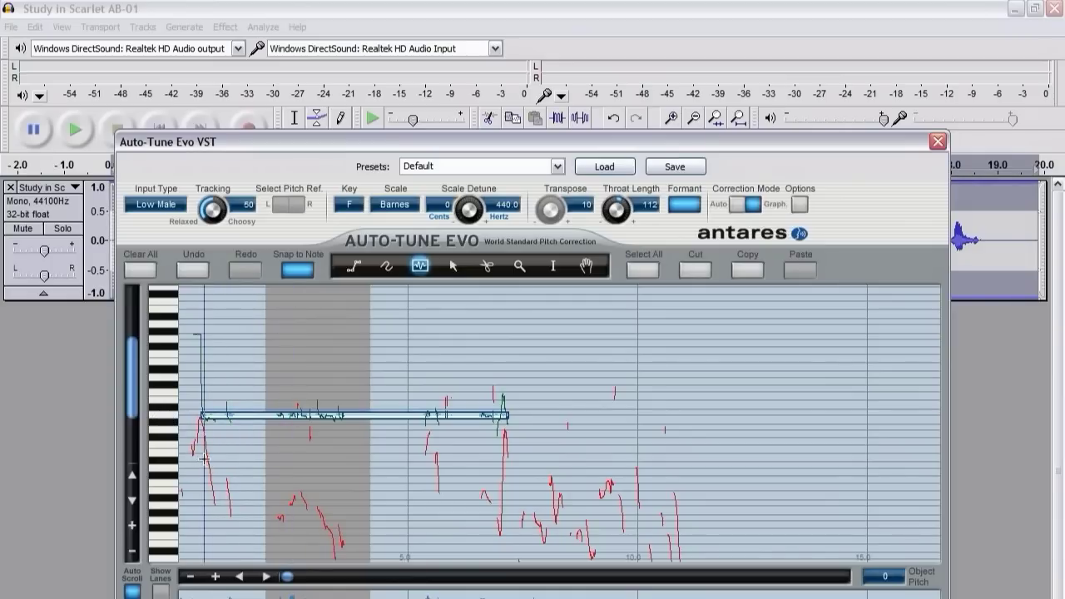
drag(349, 414, 349, 462)
click(492, 301)
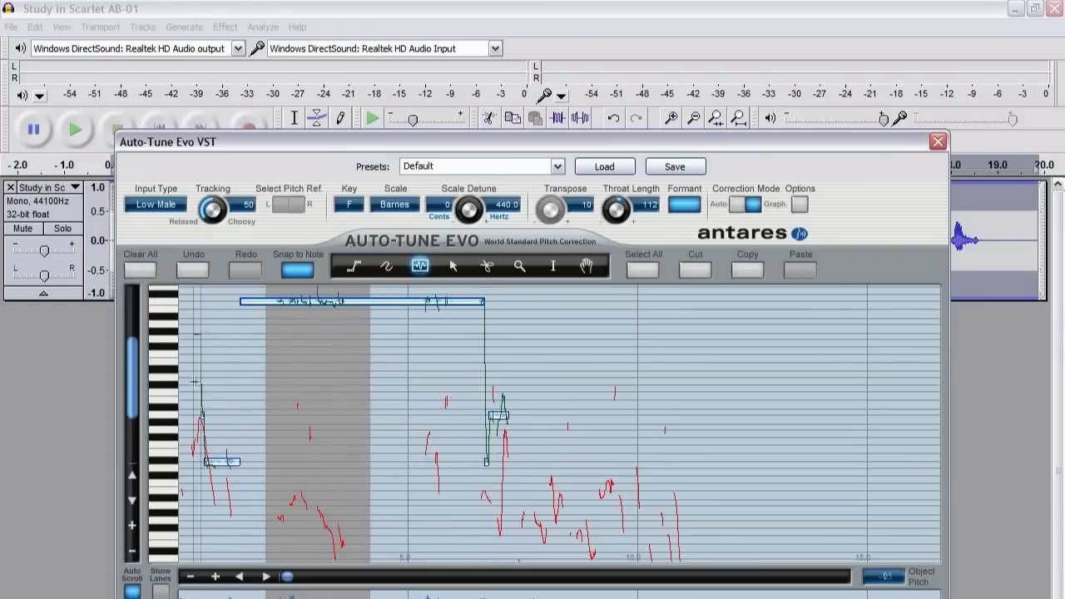
- Draw a new note line across the opening phrase, split off a lower segment, and add a short low note
mouse_move(194, 383)
mouse_down()
mouse_move(593, 372)
mouse_move(681, 373)
mouse_up()
click(335, 375)
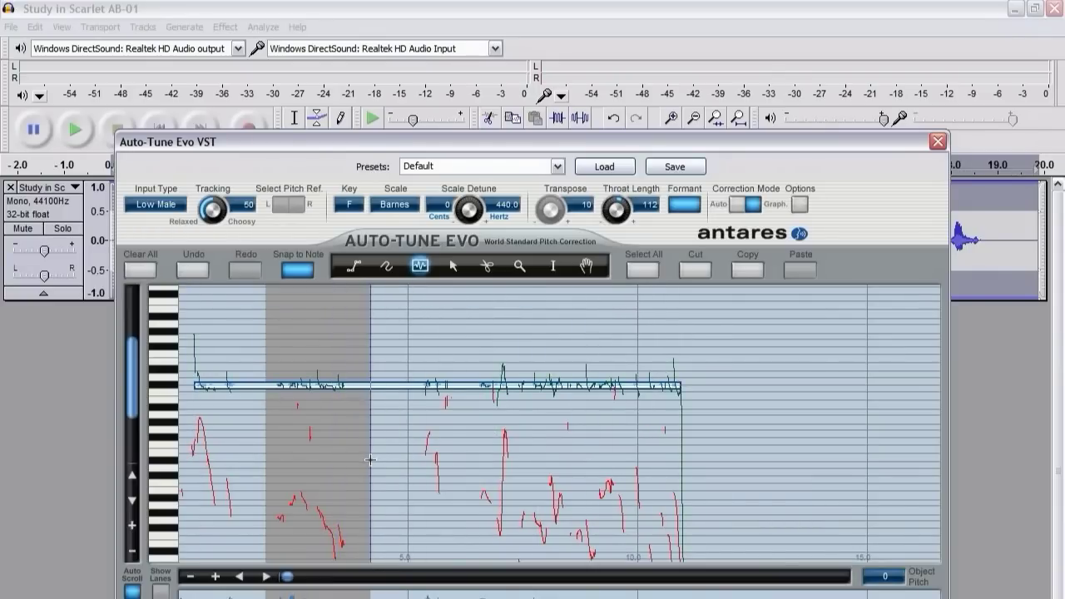
scroll(371, 459, down, 1)
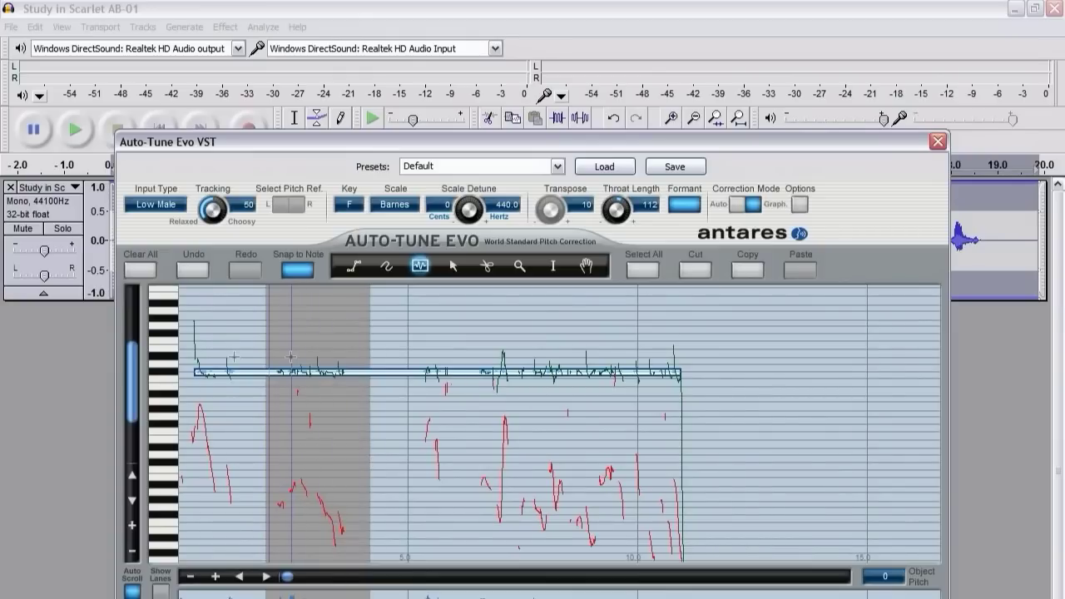
mouse_move(188, 331)
mouse_down()
mouse_move(224, 333)
mouse_move(239, 352)
mouse_move(229, 383)
mouse_move(270, 387)
mouse_move(276, 334)
mouse_move(328, 333)
mouse_up()
mouse_move(324, 460)
mouse_down()
mouse_move(349, 454)
mouse_move(356, 372)
mouse_up()
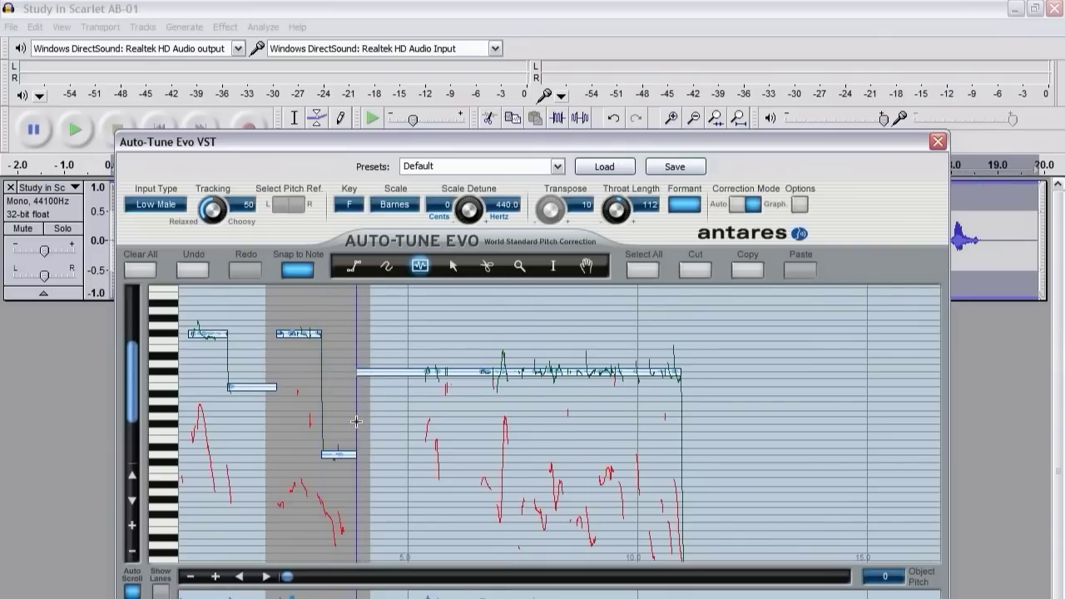
- Select the opening phrase's time range and copy its correction data
click(553, 267)
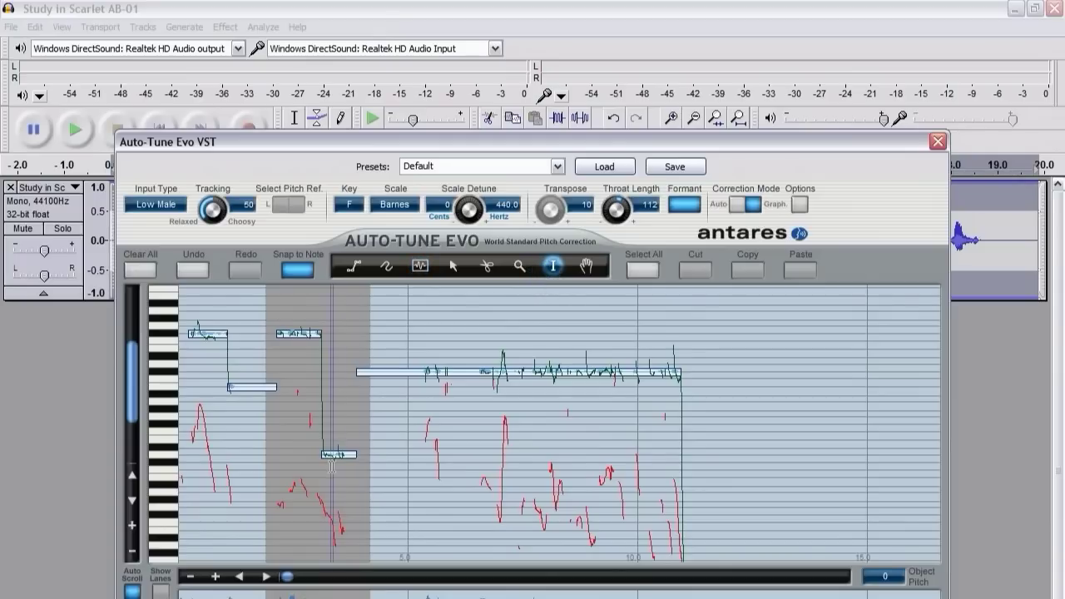
drag(356, 462, 178, 462)
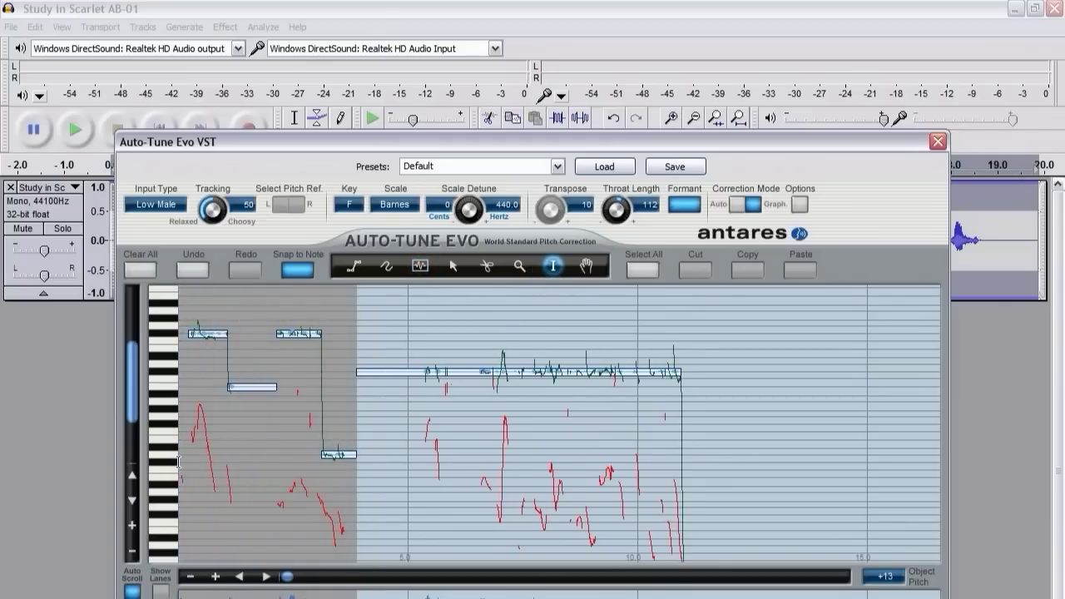
click(752, 270)
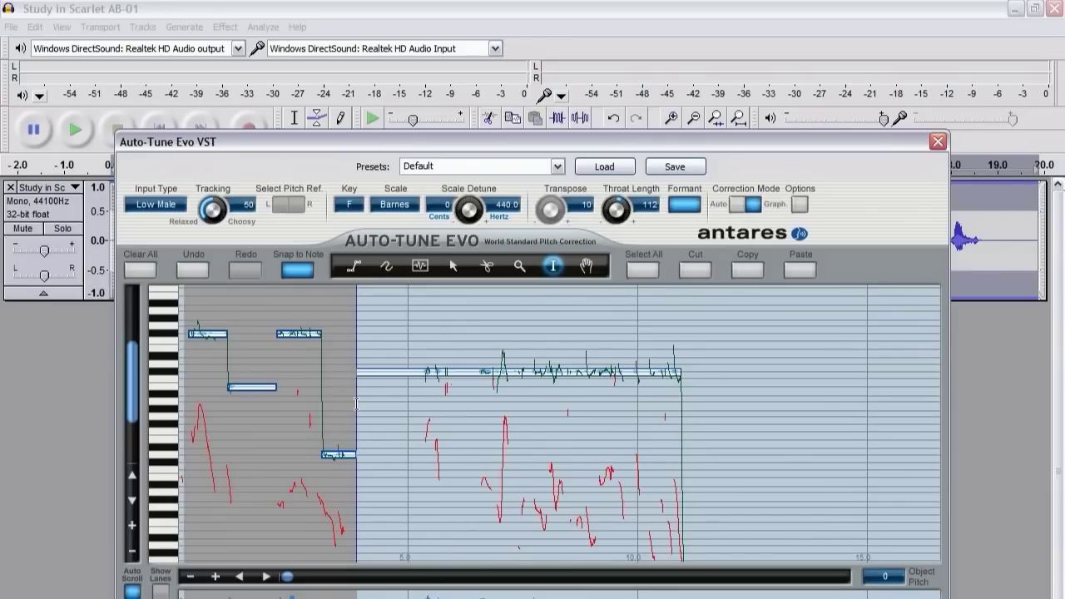
- Paste the copied notes right after the opening phrase
click(799, 269)
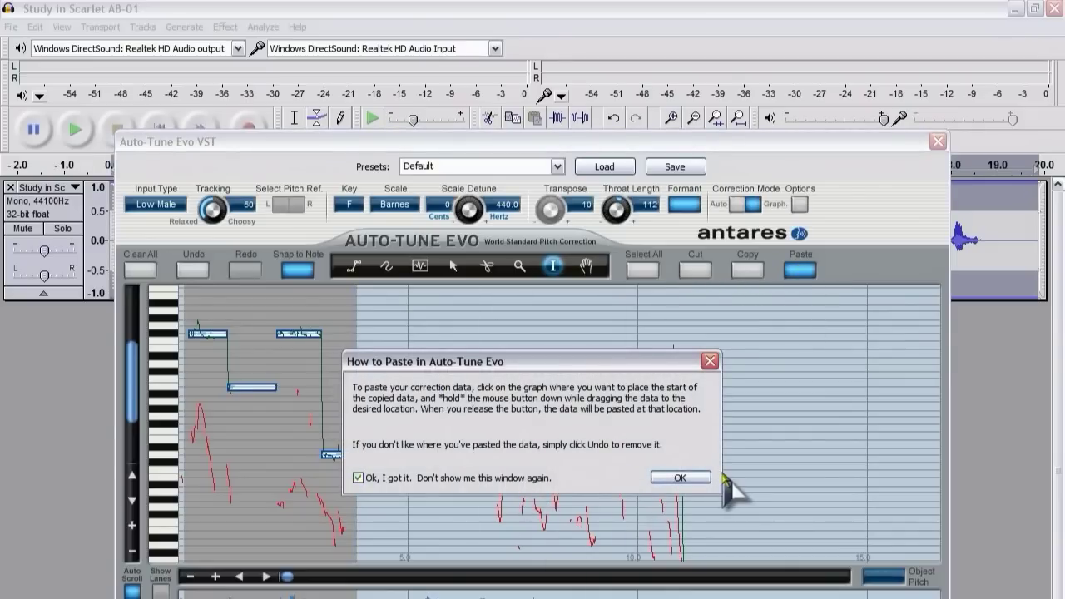
click(699, 478)
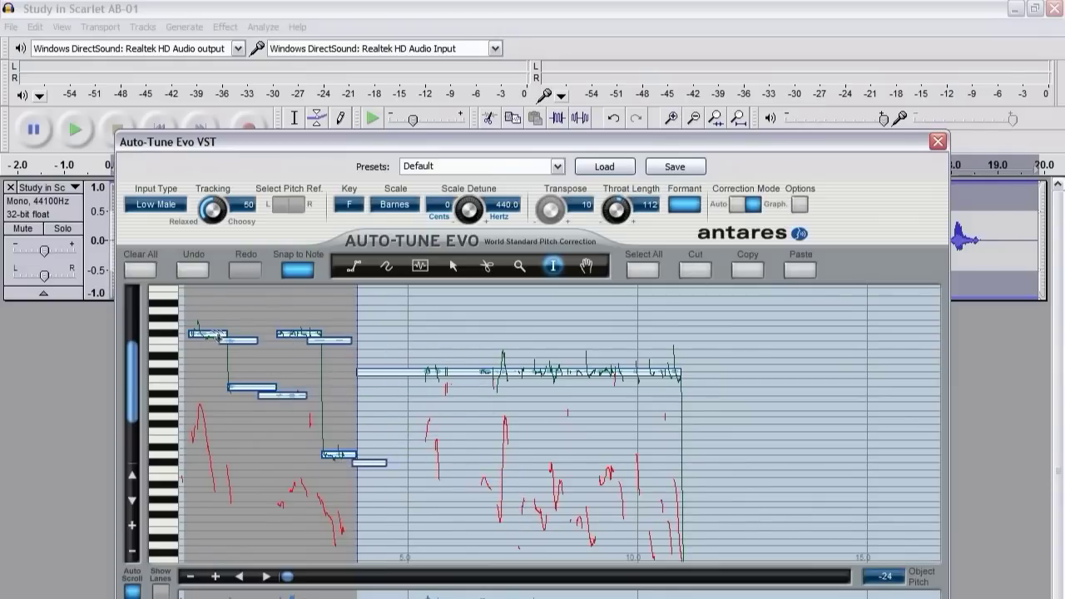
drag(190, 329, 356, 332)
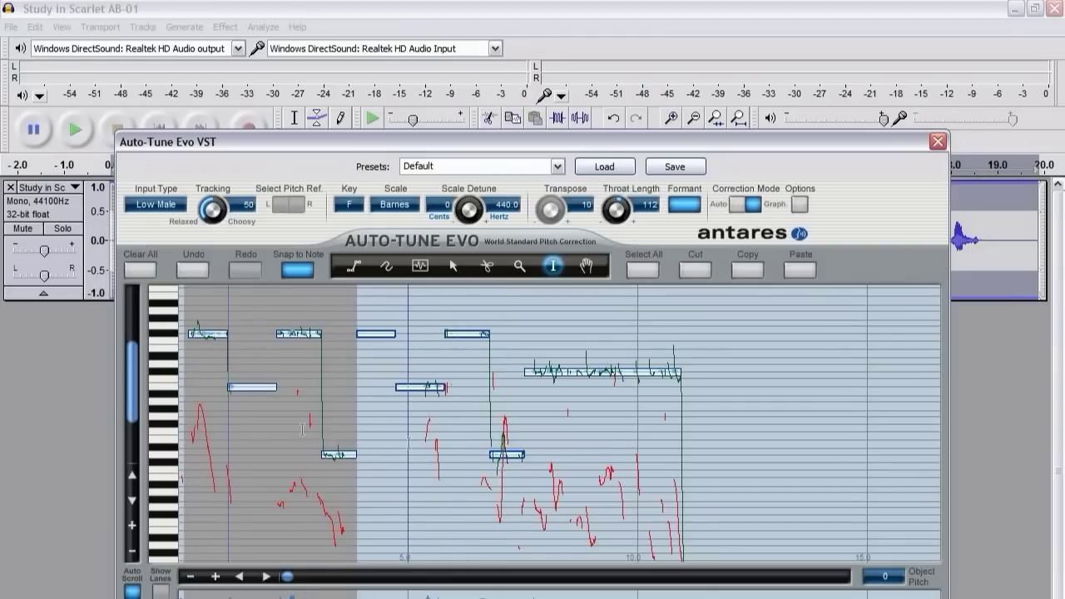
click(523, 312)
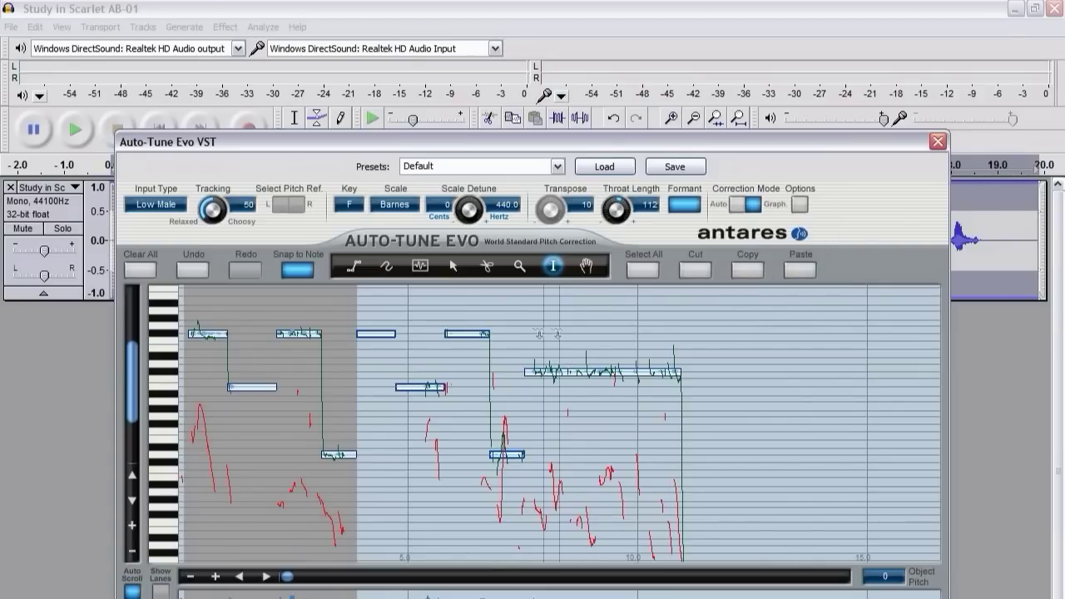
click(527, 335)
click(526, 337)
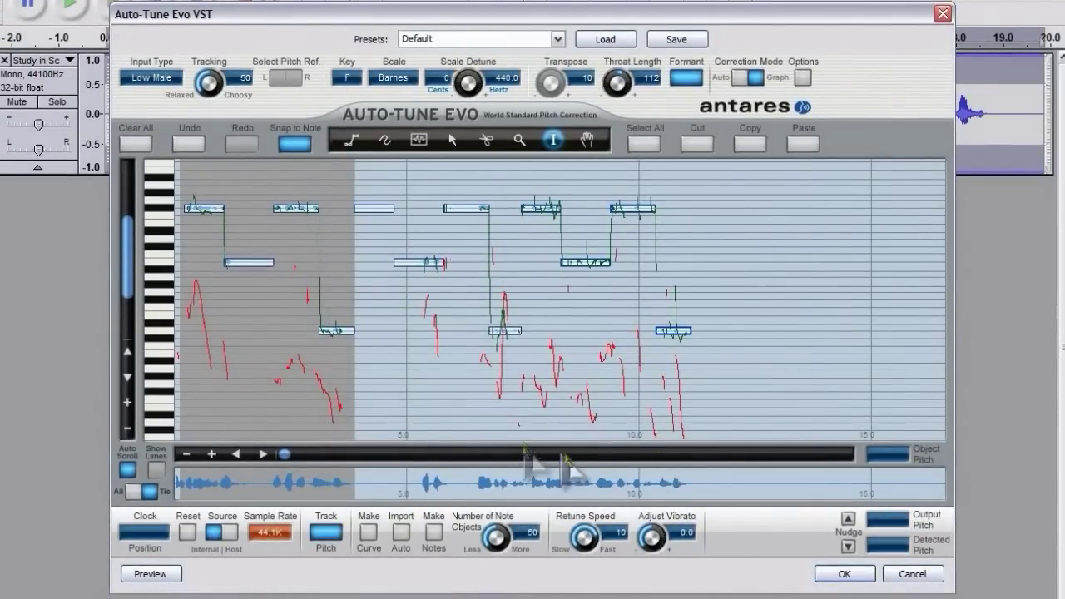
- Turn the Number of Note Objects knob to 46 and Retune Speed to 21
drag(508, 536, 595, 539)
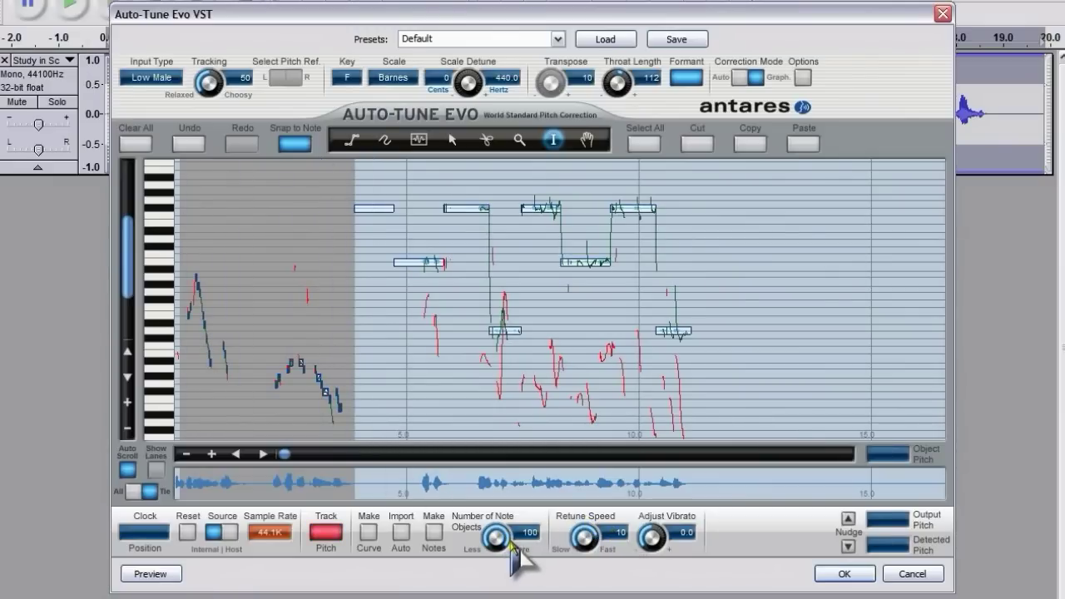
drag(509, 540, 475, 542)
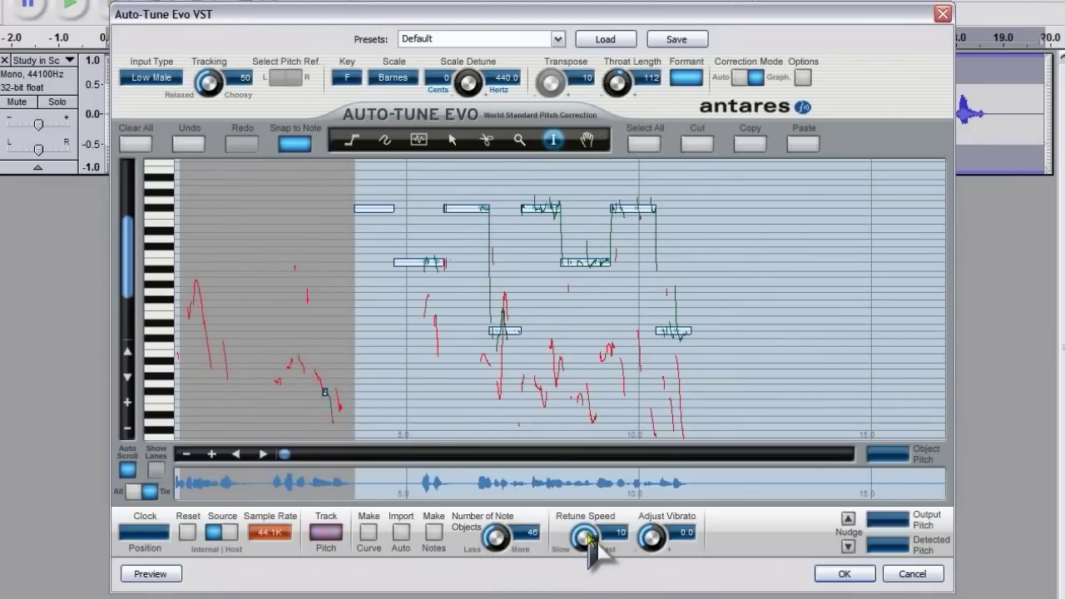
drag(592, 536, 570, 552)
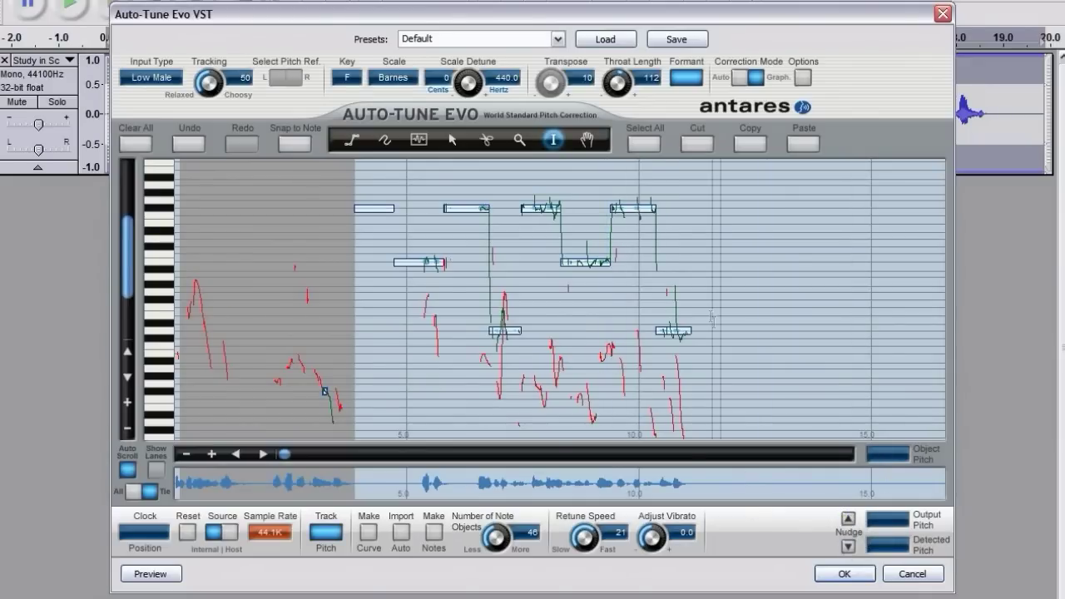
- Select the notes from about 4 to 12 s and nudge them up twice, then down nine times
mouse_move(699, 333)
mouse_down()
mouse_move(517, 350)
mouse_move(348, 343)
mouse_up()
click(847, 519)
click(847, 518)
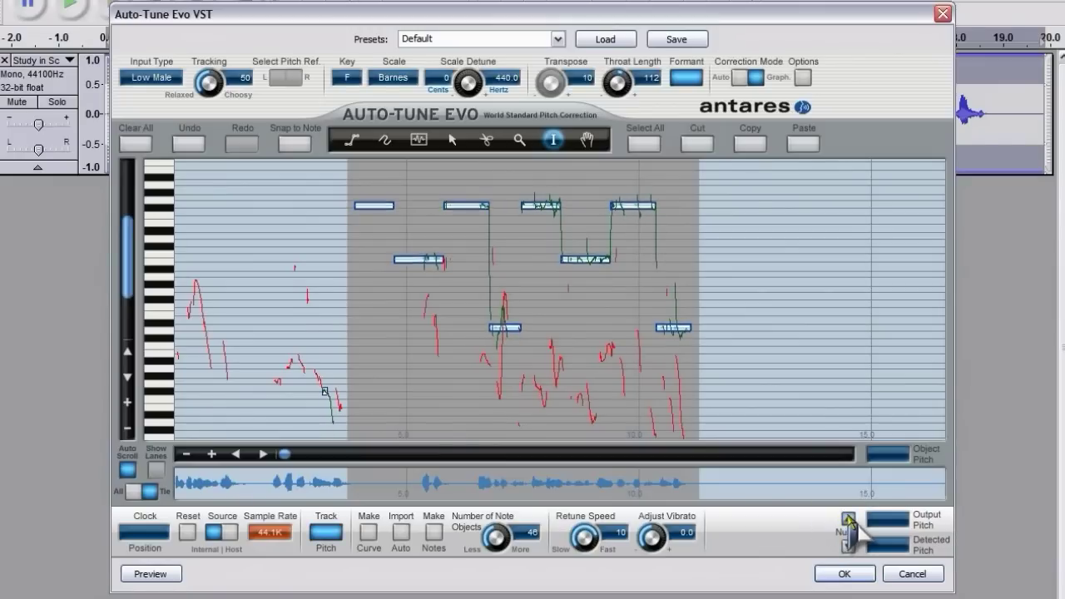
click(848, 547)
click(848, 547)
click(848, 547)
click(848, 547)
click(848, 547)
click(848, 547)
click(848, 547)
click(848, 546)
click(848, 547)
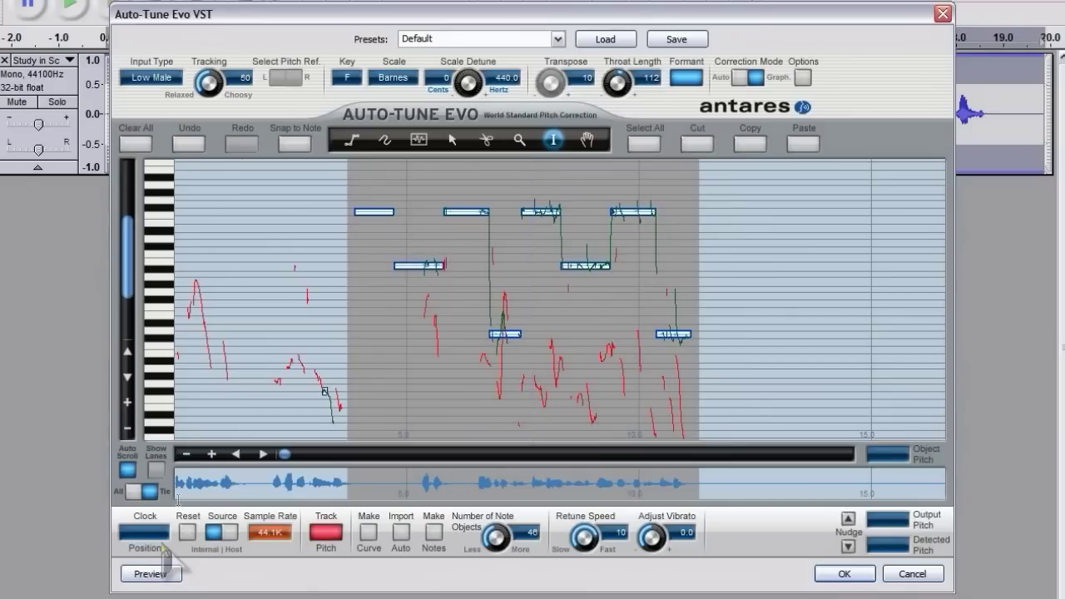
click(149, 574)
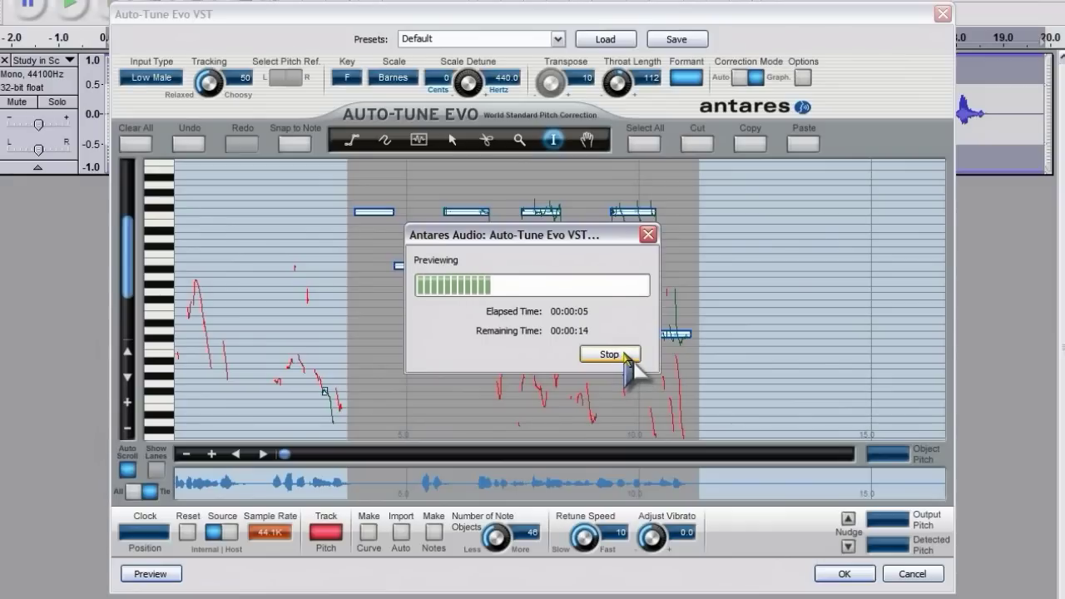
click(609, 355)
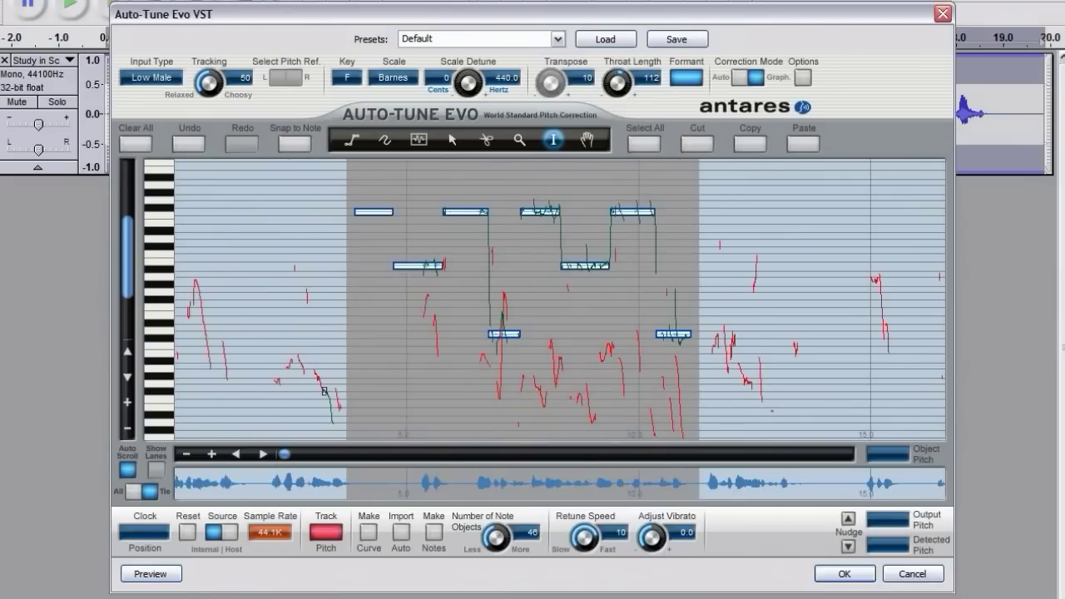
click(162, 574)
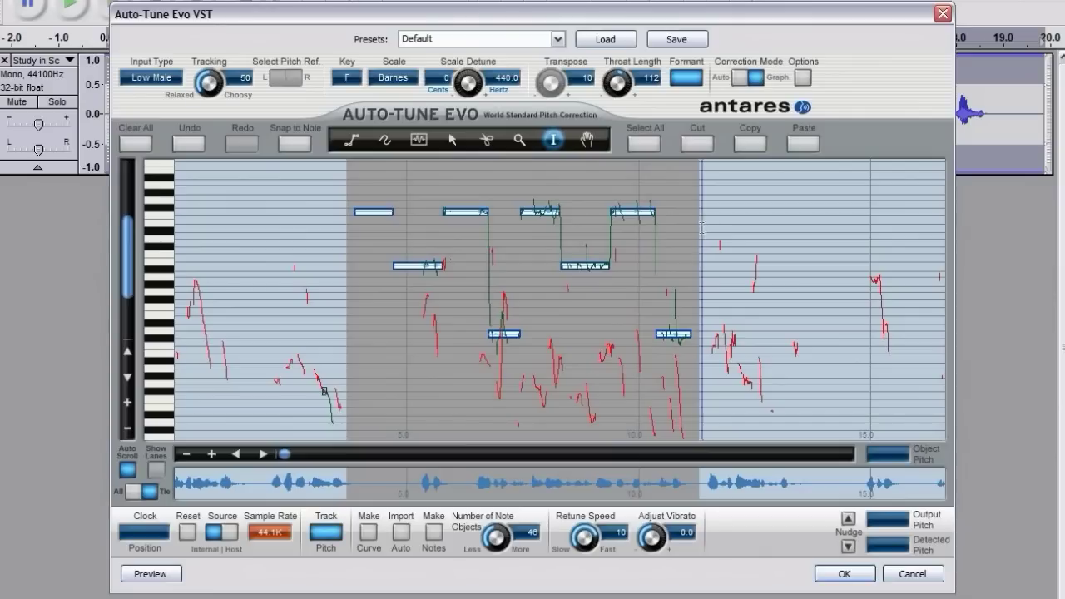
key(space)
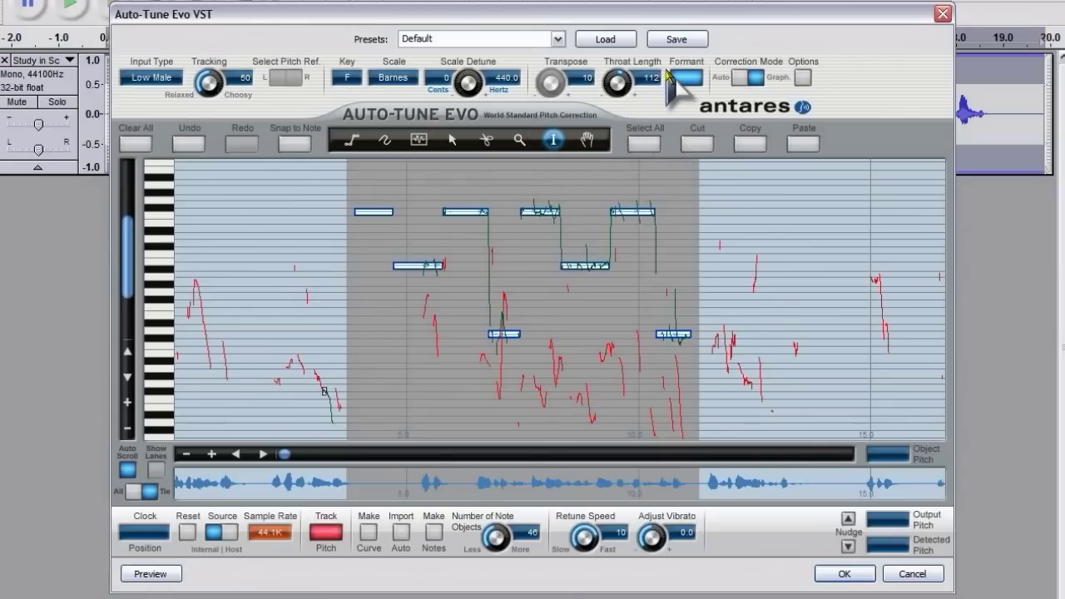
- Switch to Auto mode on the F major scale, retune speed 5, with sine-wave vibrato
click(747, 76)
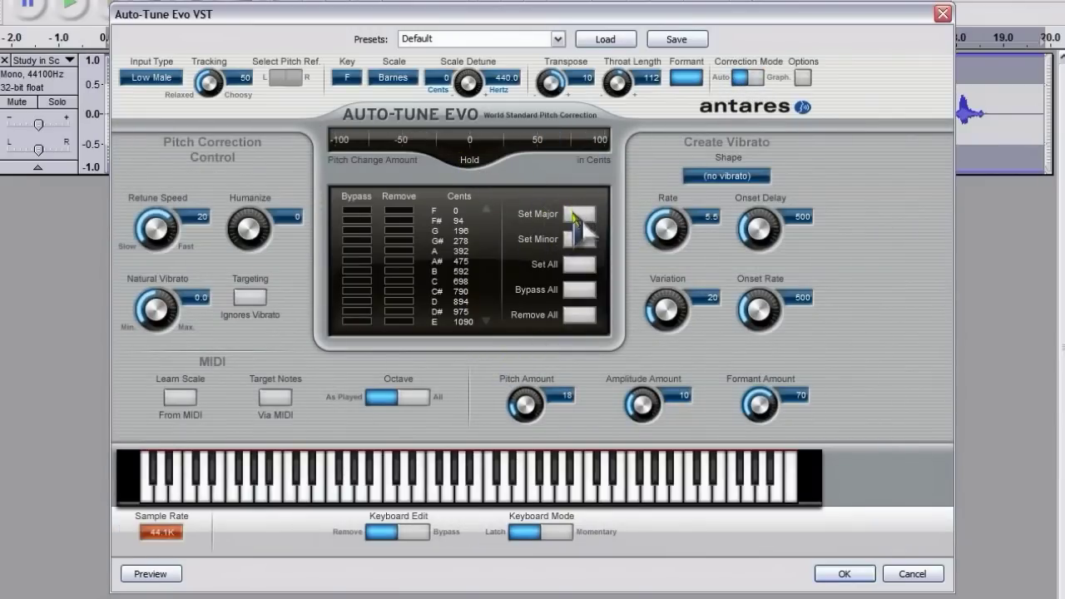
click(576, 215)
drag(178, 237, 203, 238)
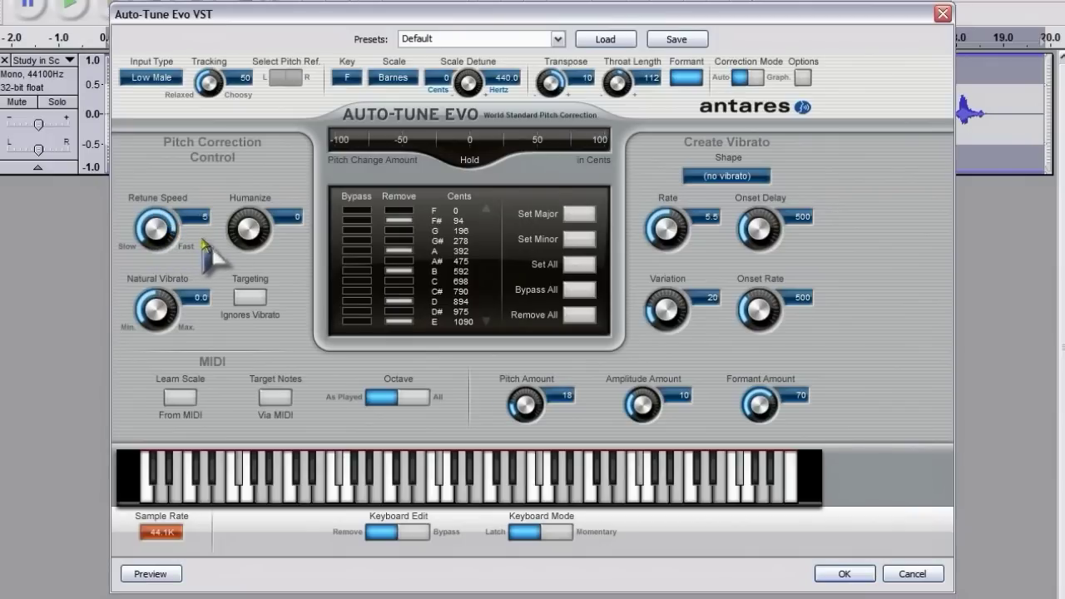
click(748, 176)
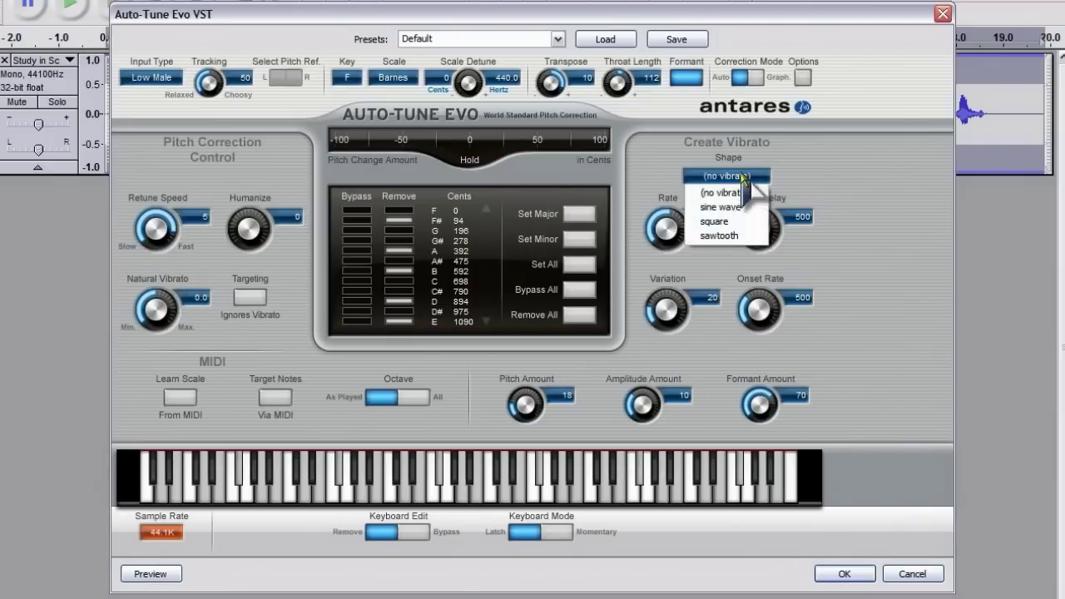
click(743, 208)
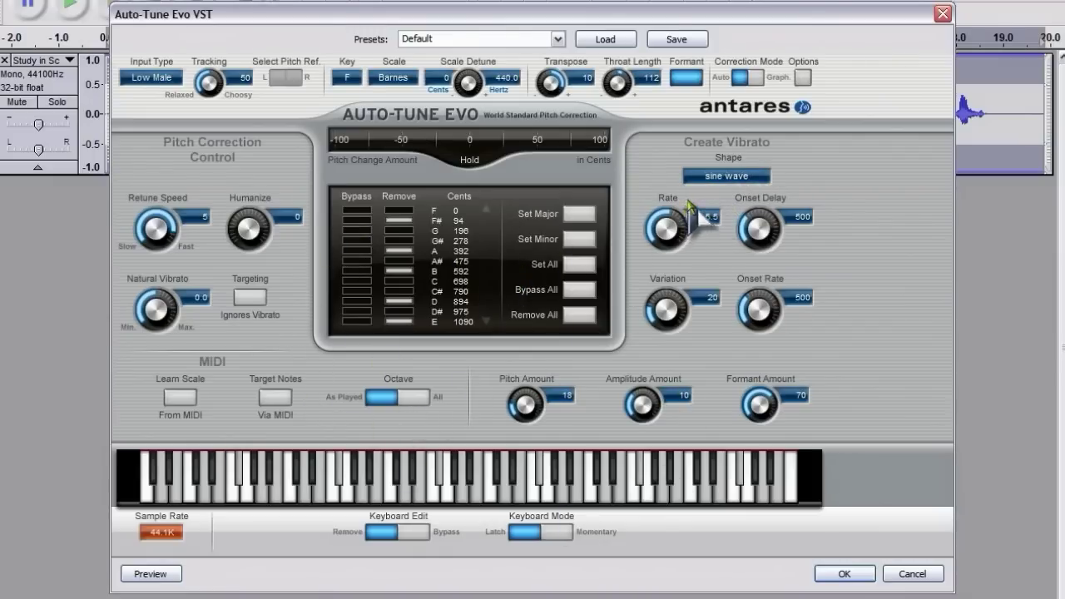
- Load the Autotune-VST-001.xml program to restore the note-object graph, then set the play position
click(596, 46)
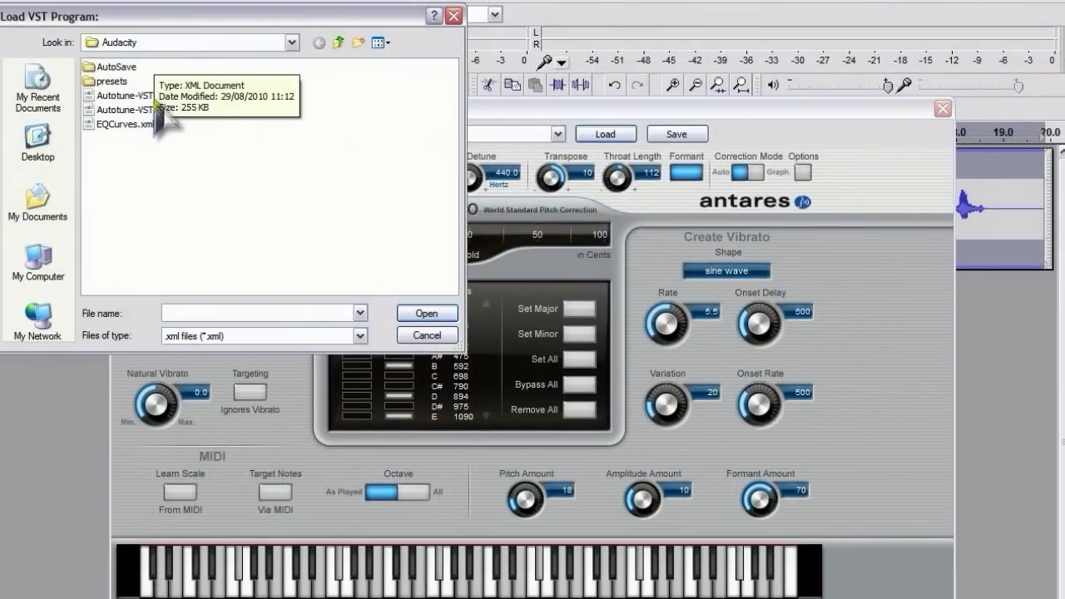
click(143, 95)
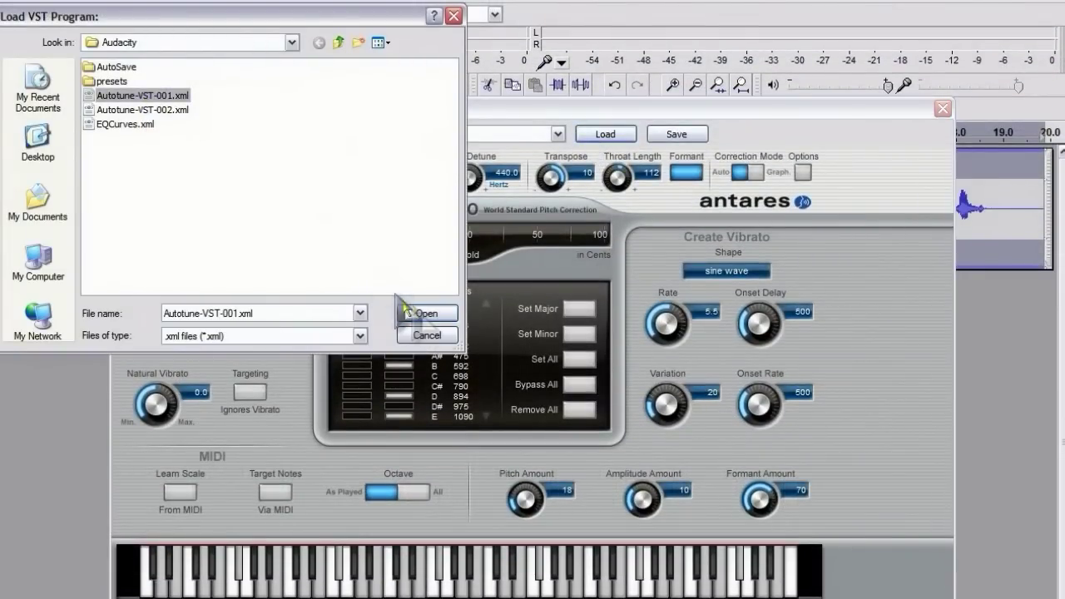
click(427, 313)
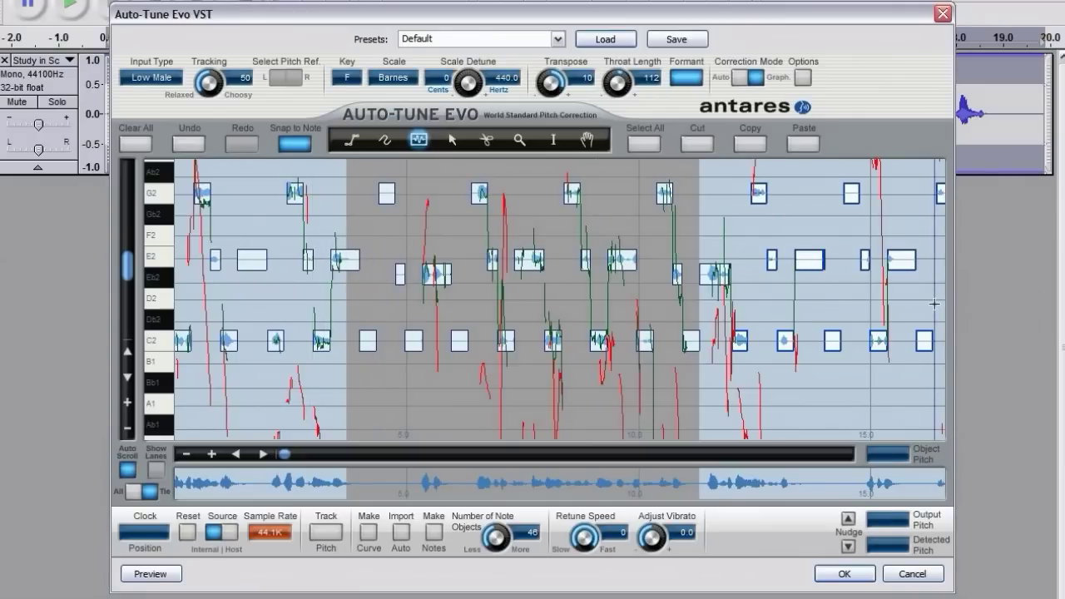
click(621, 416)
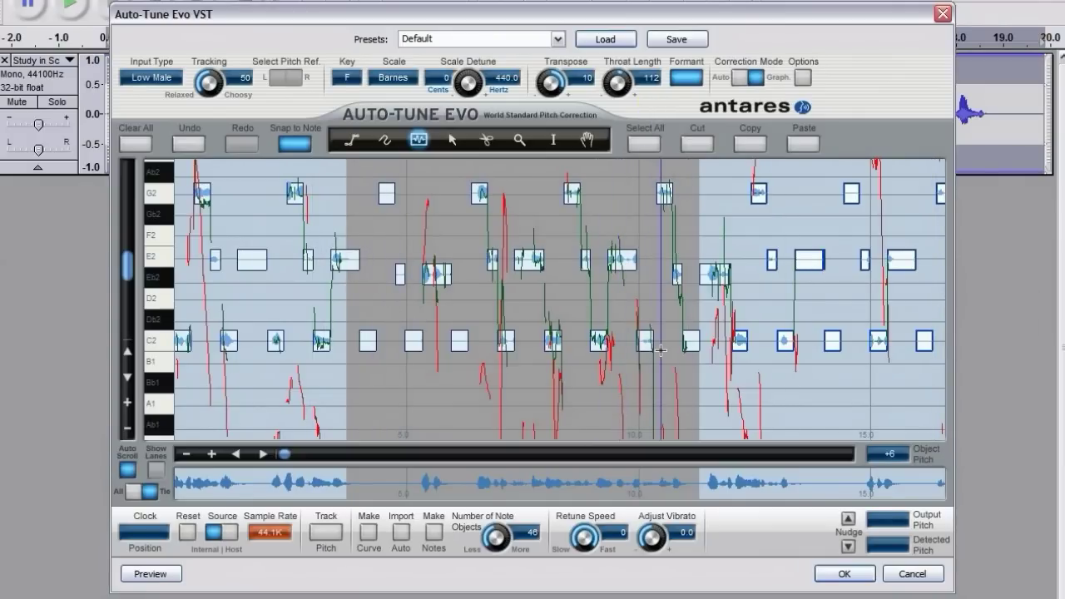
- Render the Auto-Tune correction onto the vocal track and play back the corrected audio
click(847, 574)
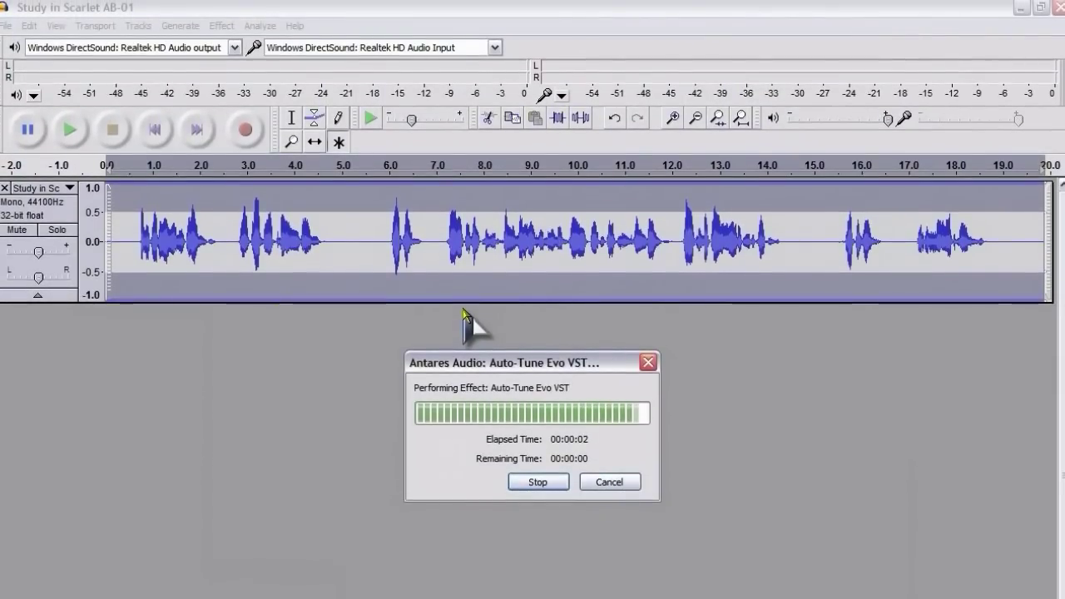
click(72, 132)
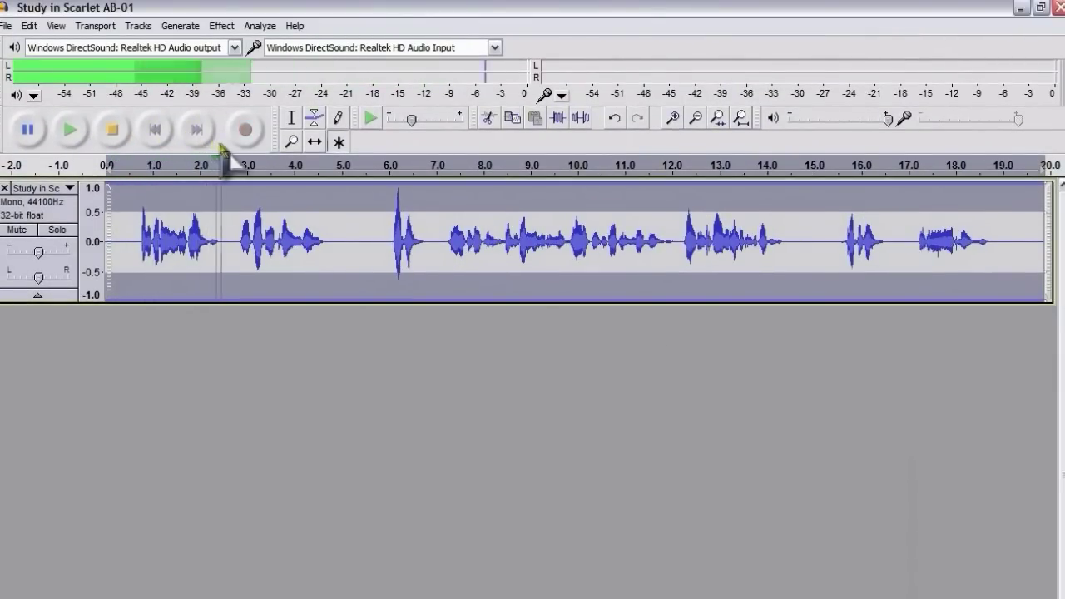